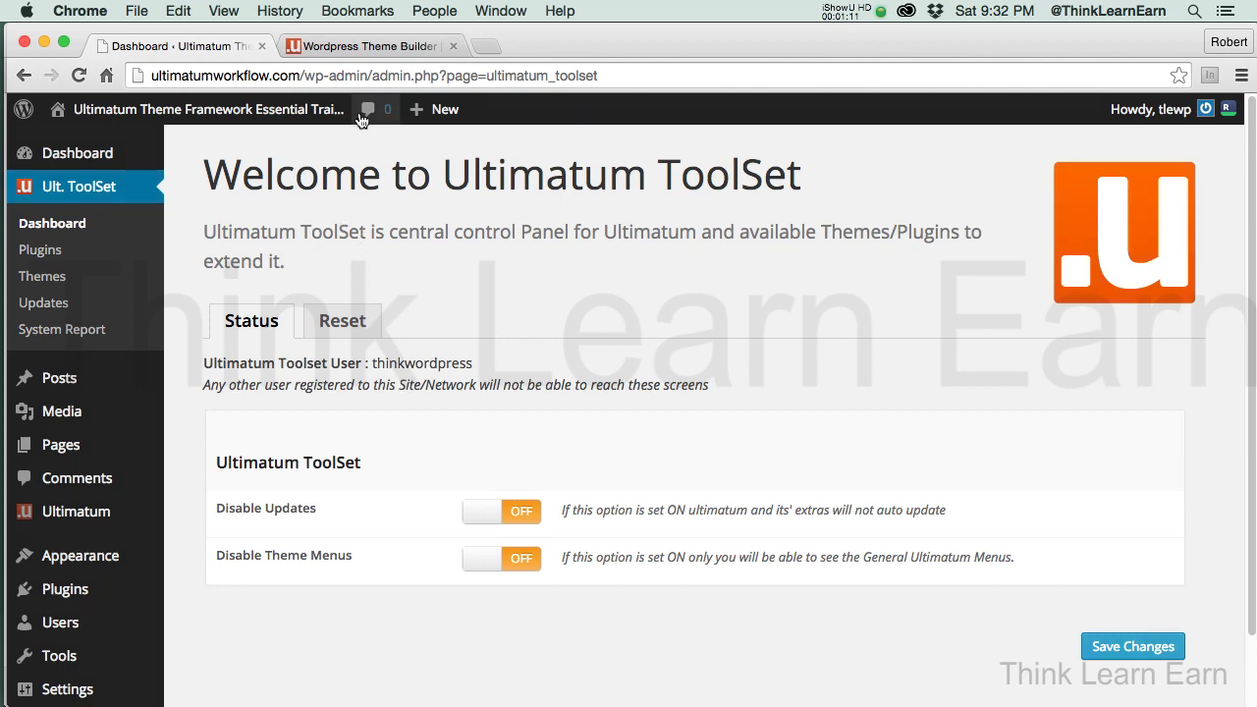
# - Close the Wordpress Theme Builder page and open the ultimatumworkflow.com front end in a new tab beside the dashboard
pyautogui.click(357, 47)
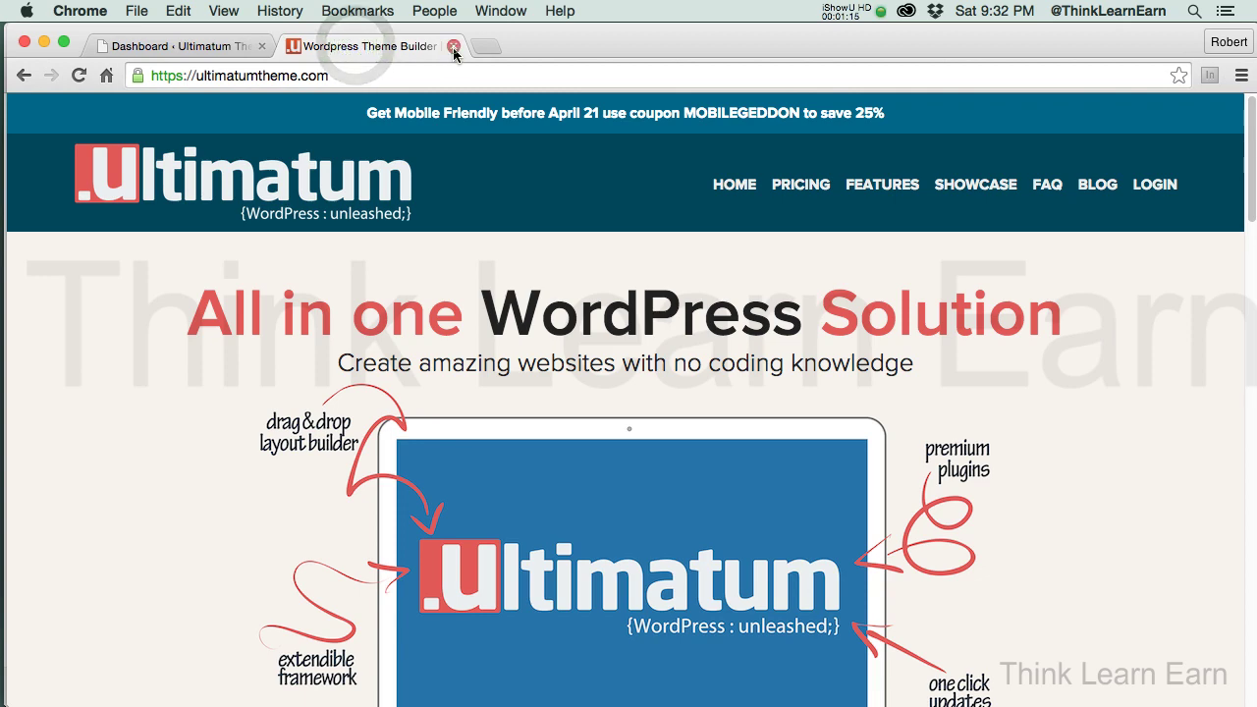
pyautogui.click(454, 47)
pyautogui.moveTo(299, 77); pyautogui.dragTo(147, 82)
pyautogui.press('super+c')
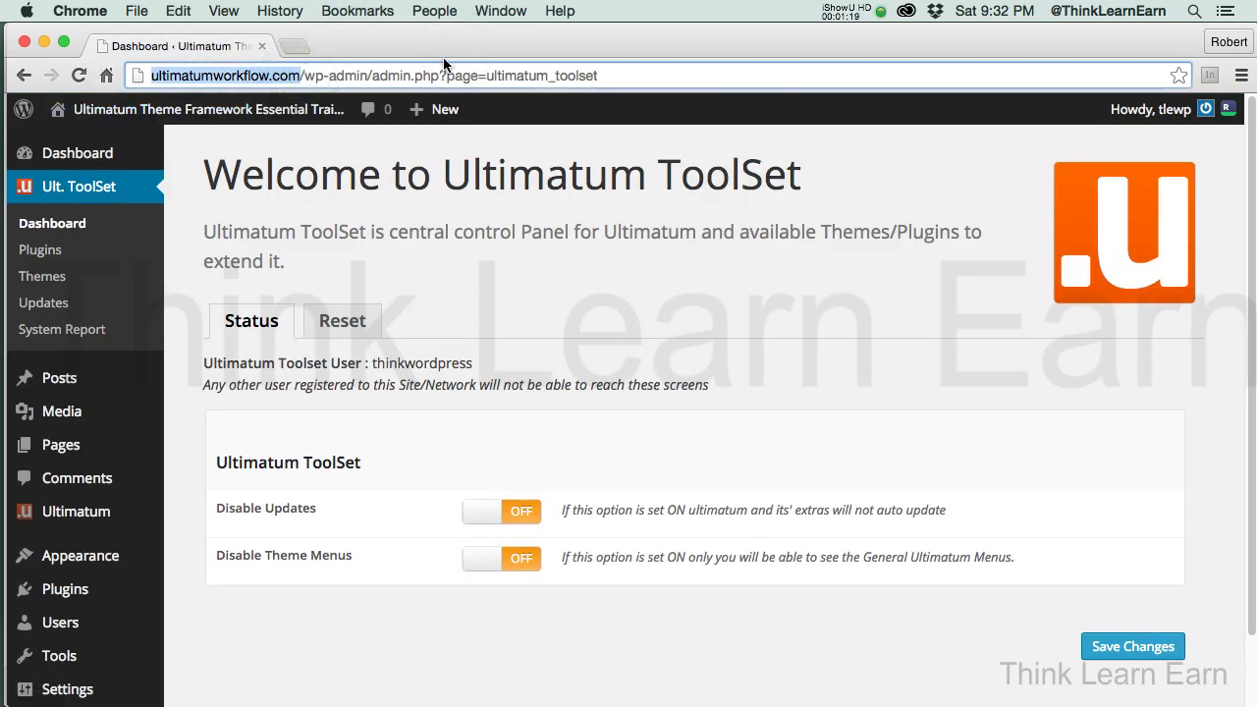
pyautogui.press('super+t')
pyautogui.press('super+v')
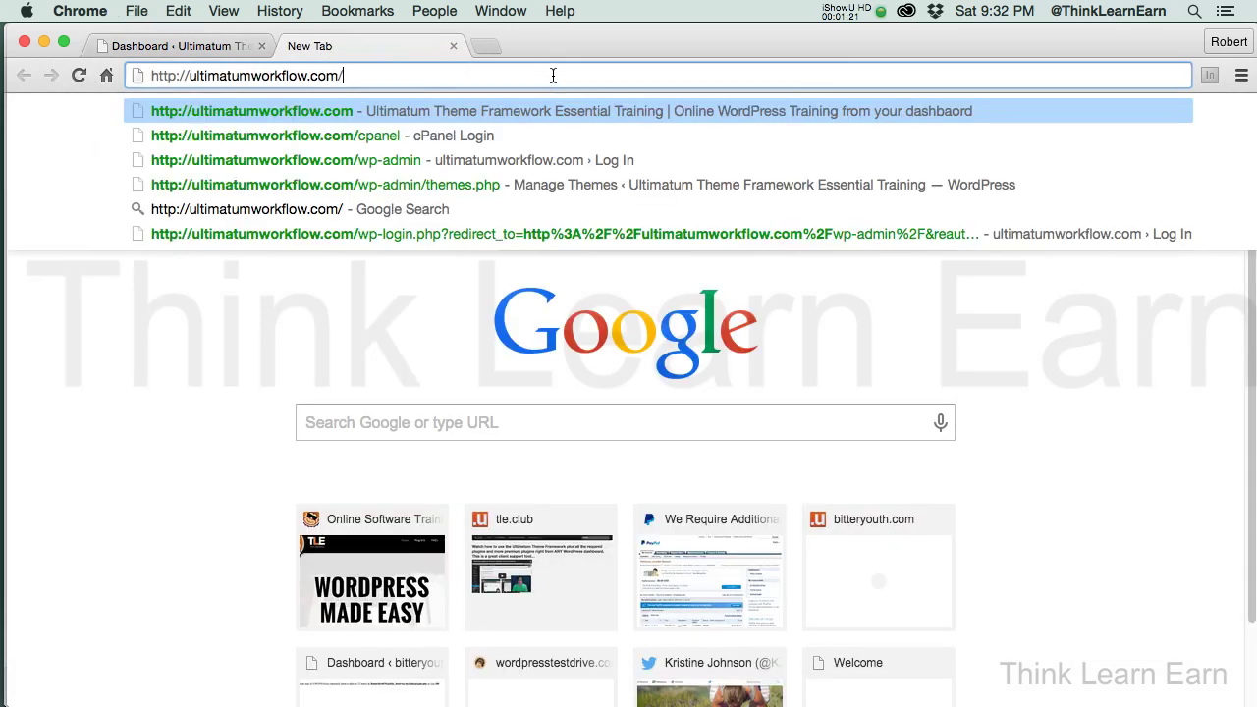
pyautogui.press('Return')
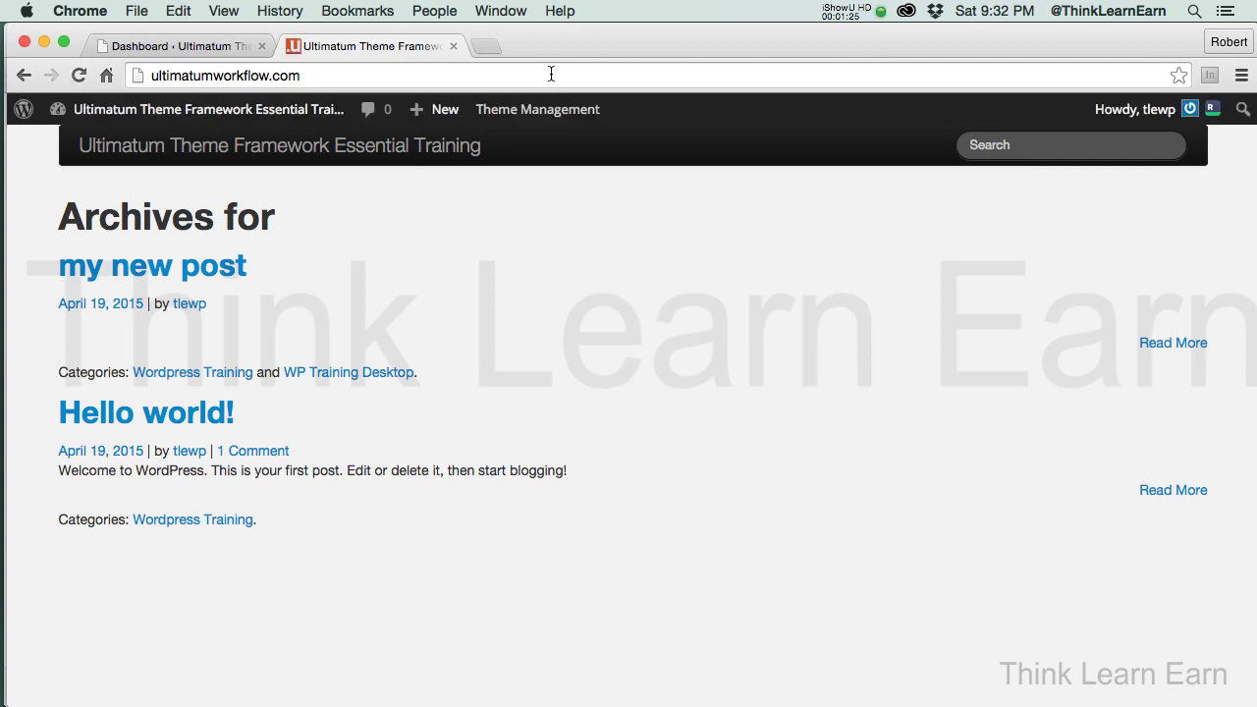
pyautogui.click(186, 46)
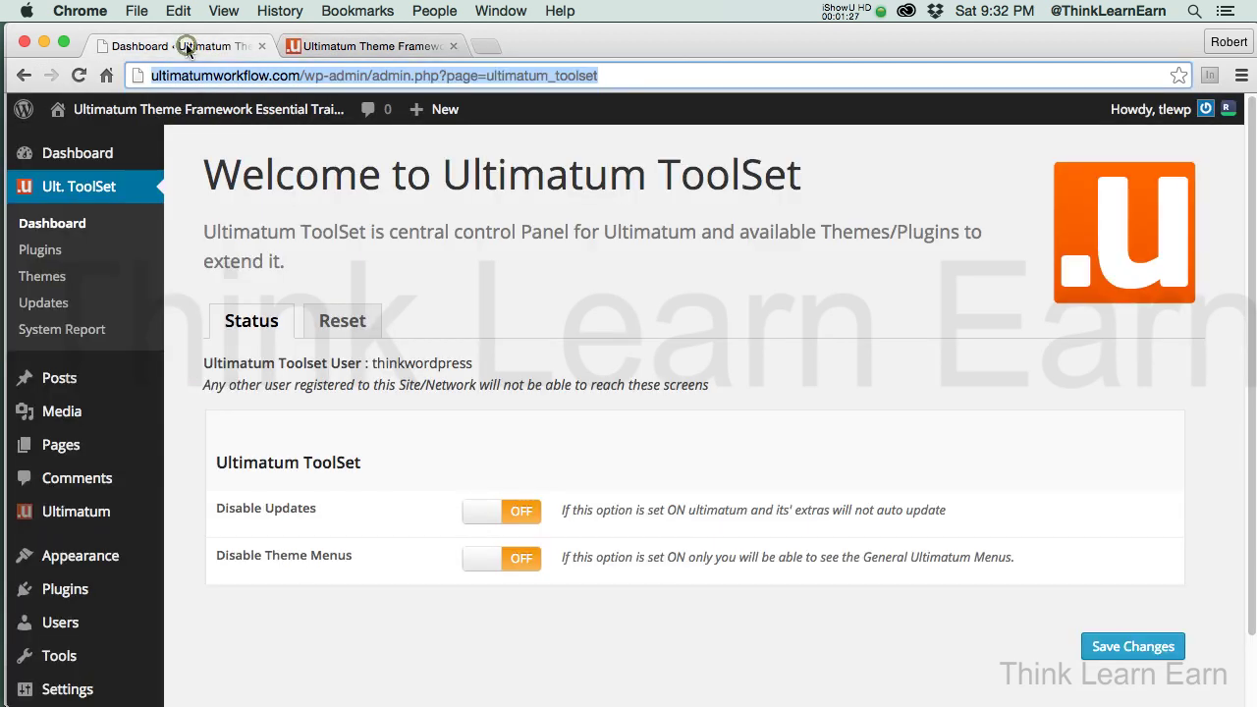
pyautogui.click(401, 47)
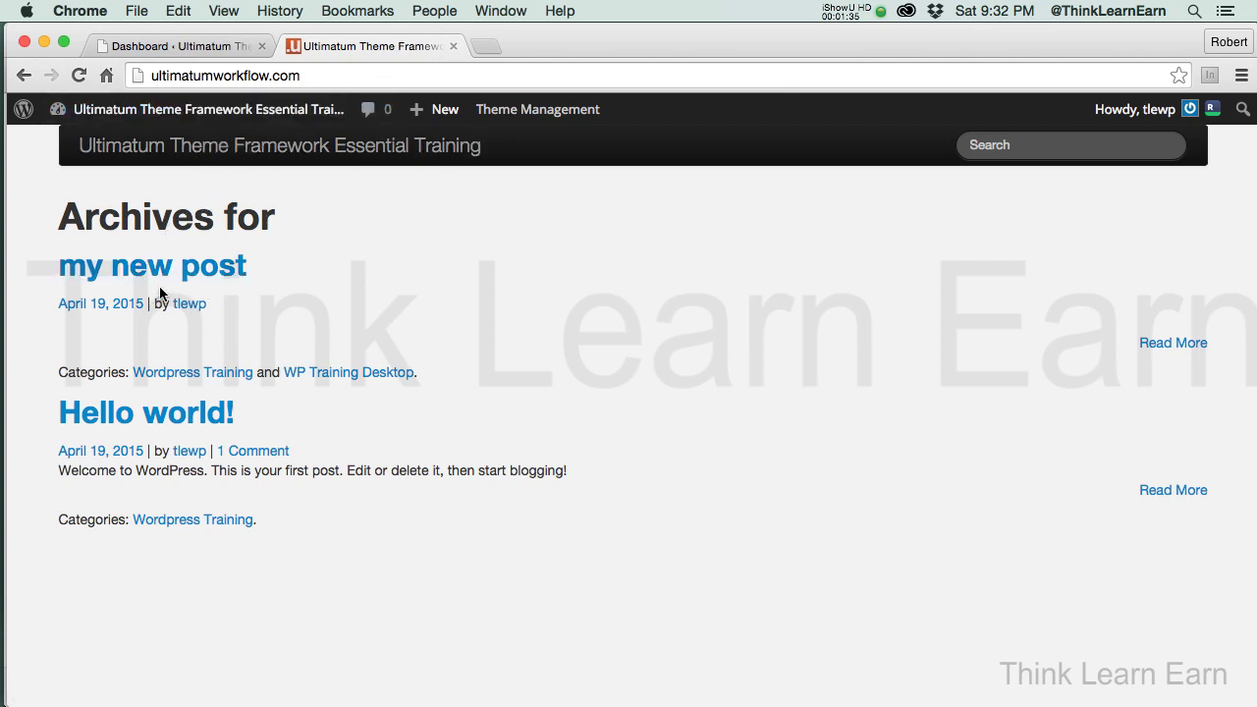
# - Open "my new post" from the site's front end for editing and move it to the Trash
pyautogui.click(243, 269)
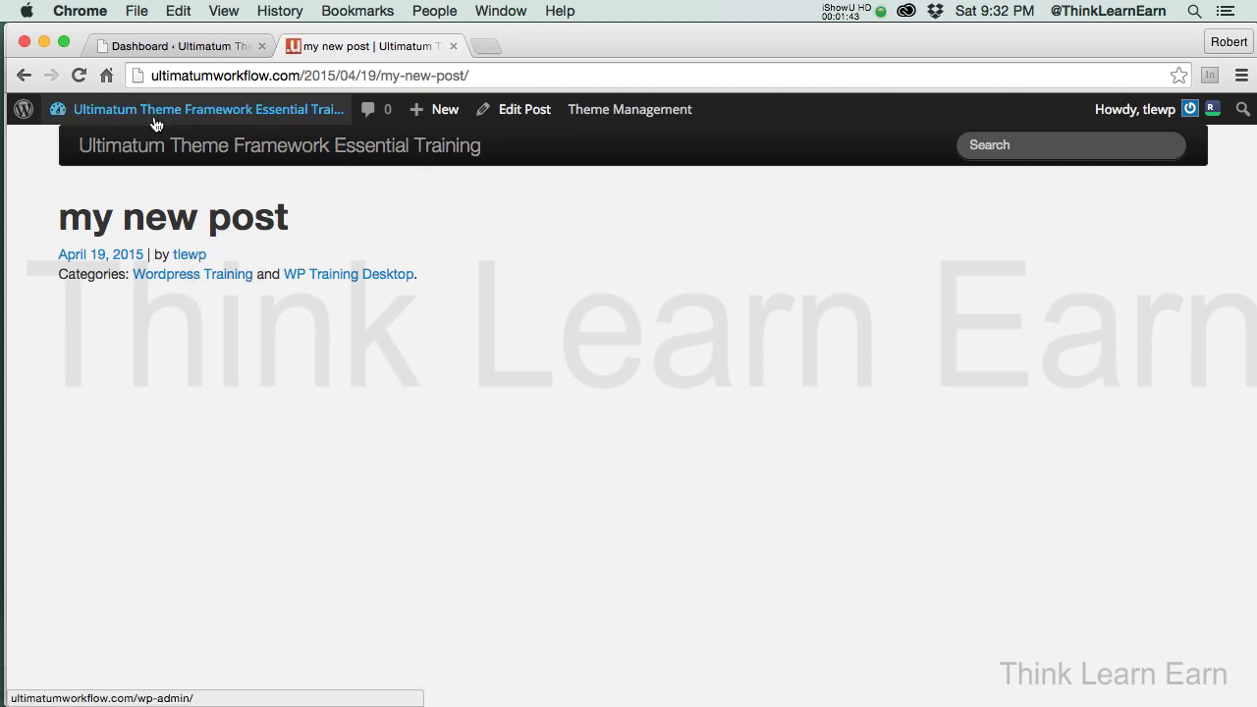
pyautogui.click(523, 112)
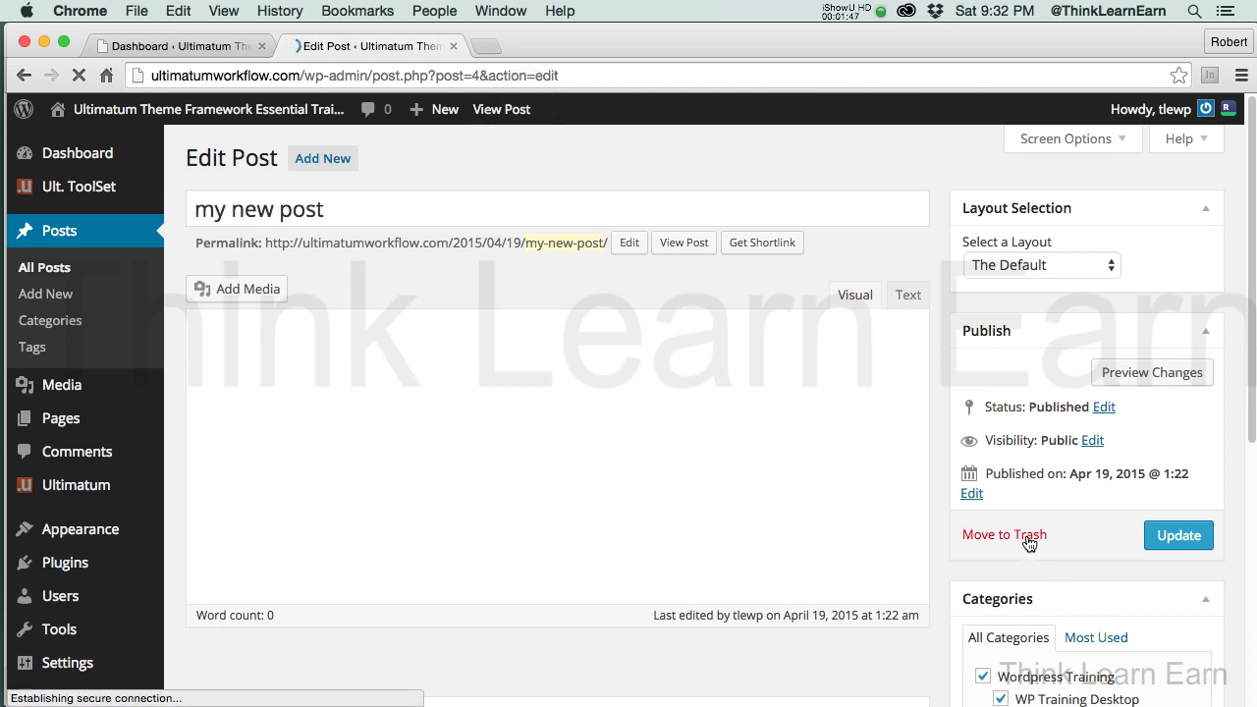
pyautogui.click(1026, 538)
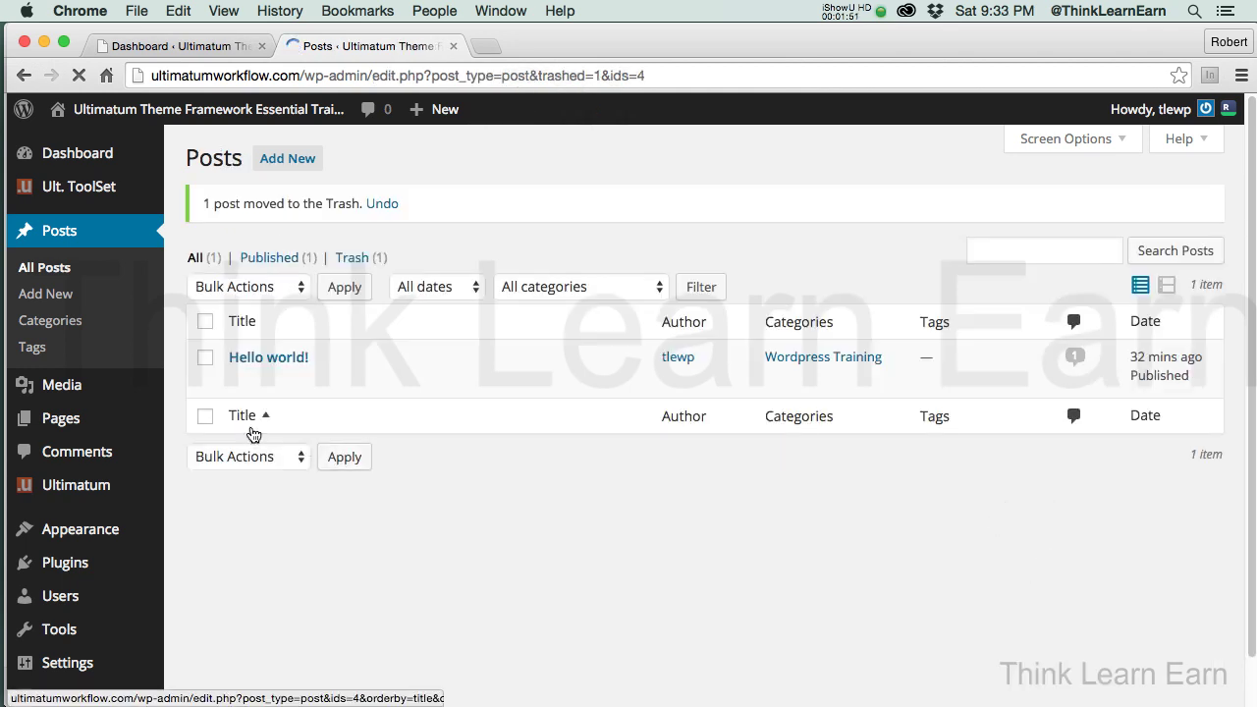
# - Open the list of all pages to review the site's existing pages
pyautogui.moveTo(257, 387)
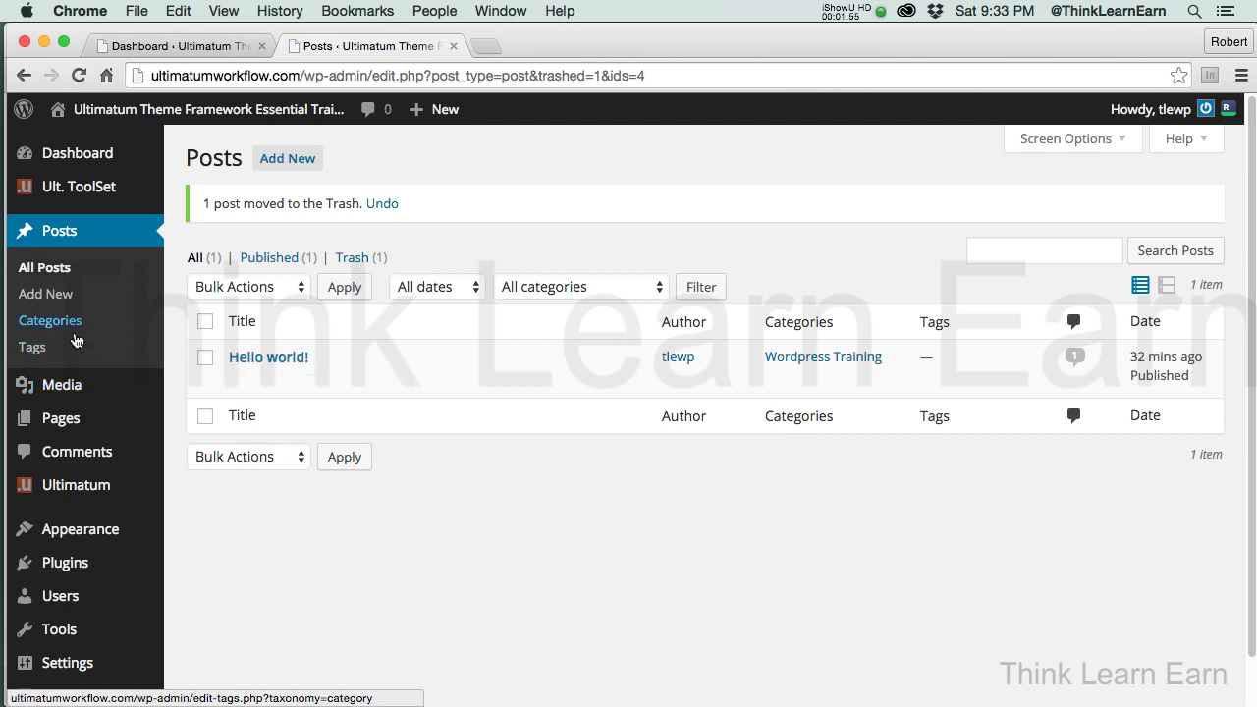
pyautogui.moveTo(58, 418)
pyautogui.click(198, 422)
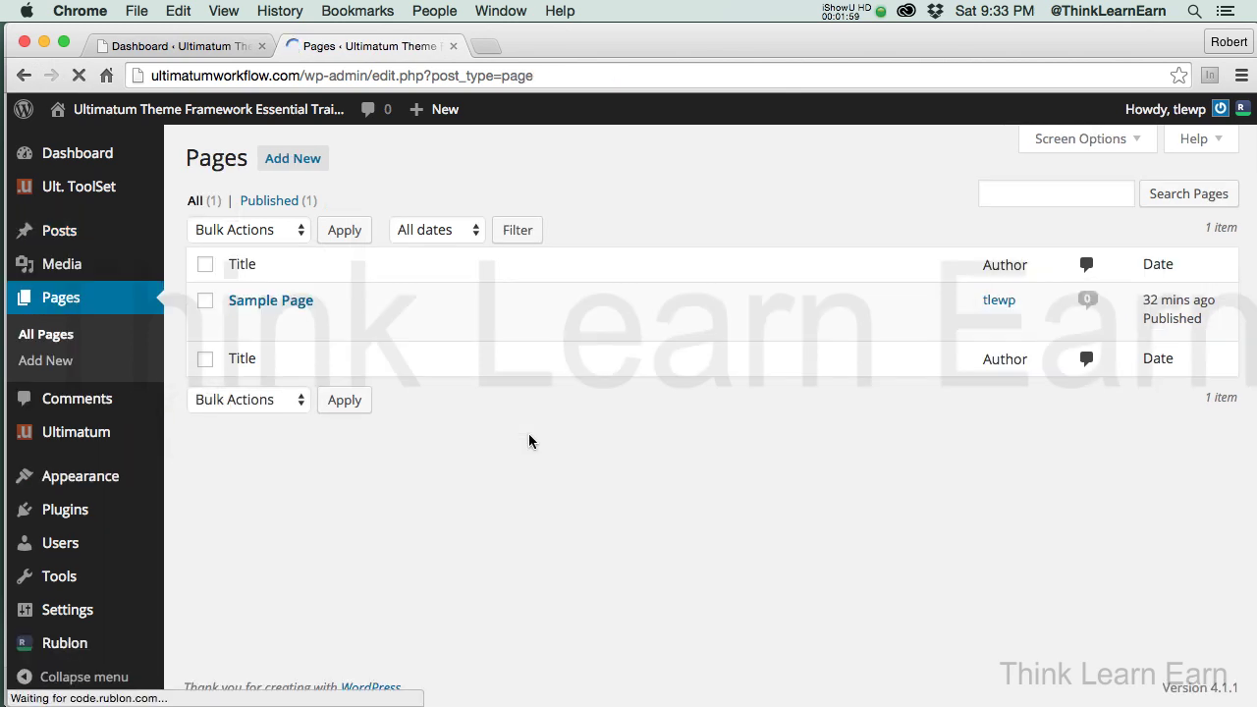
pyautogui.moveTo(292, 332)
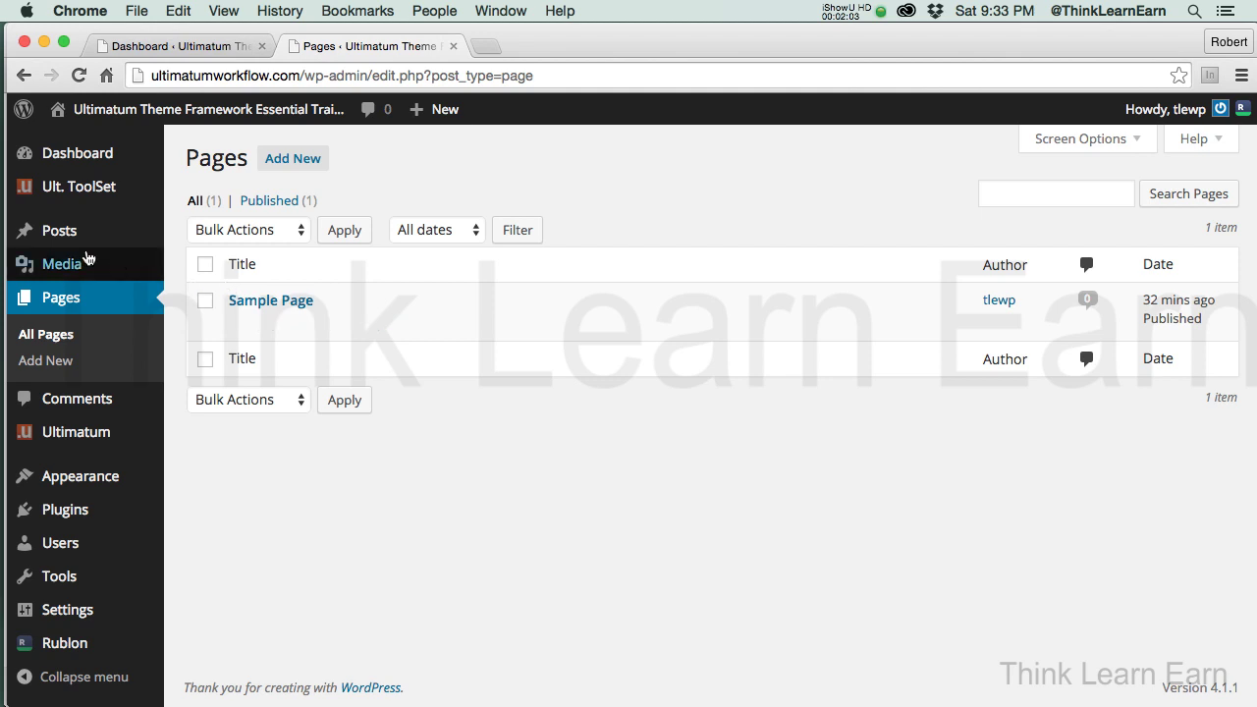
# - Permanently delete "my new post" from the trashed posts with a bulk action
pyautogui.moveTo(77, 240)
pyautogui.click(197, 236)
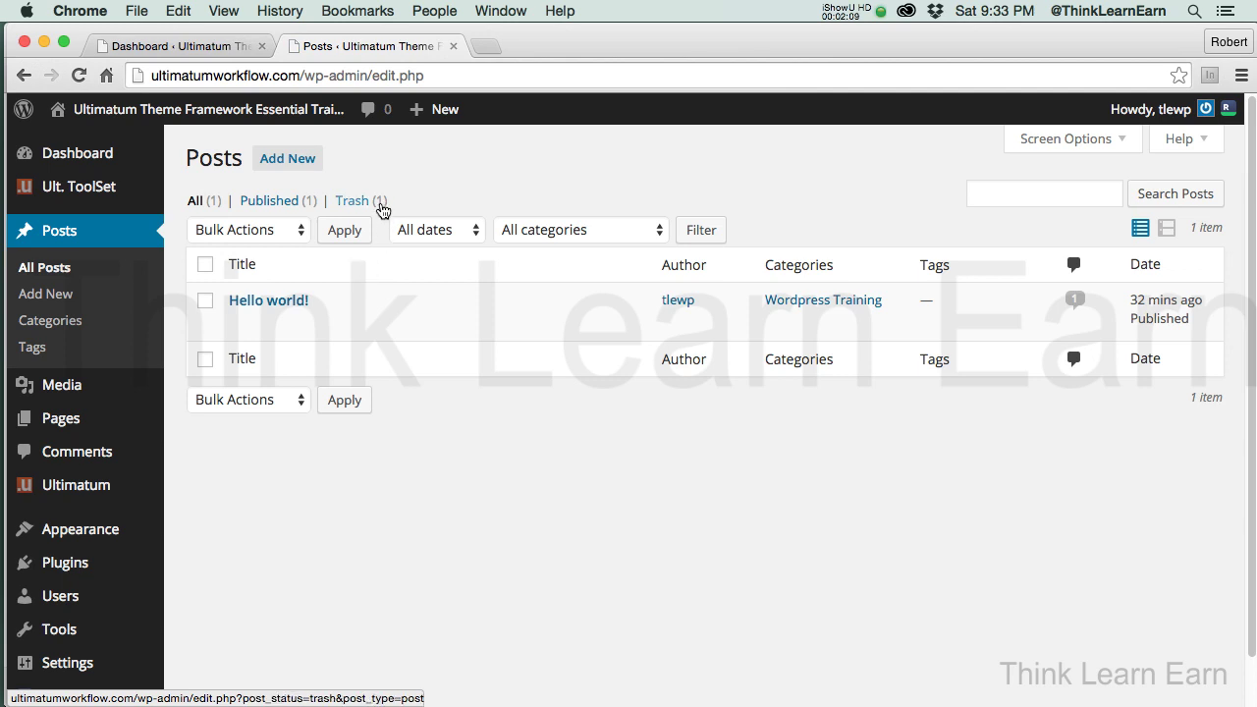
pyautogui.click(354, 202)
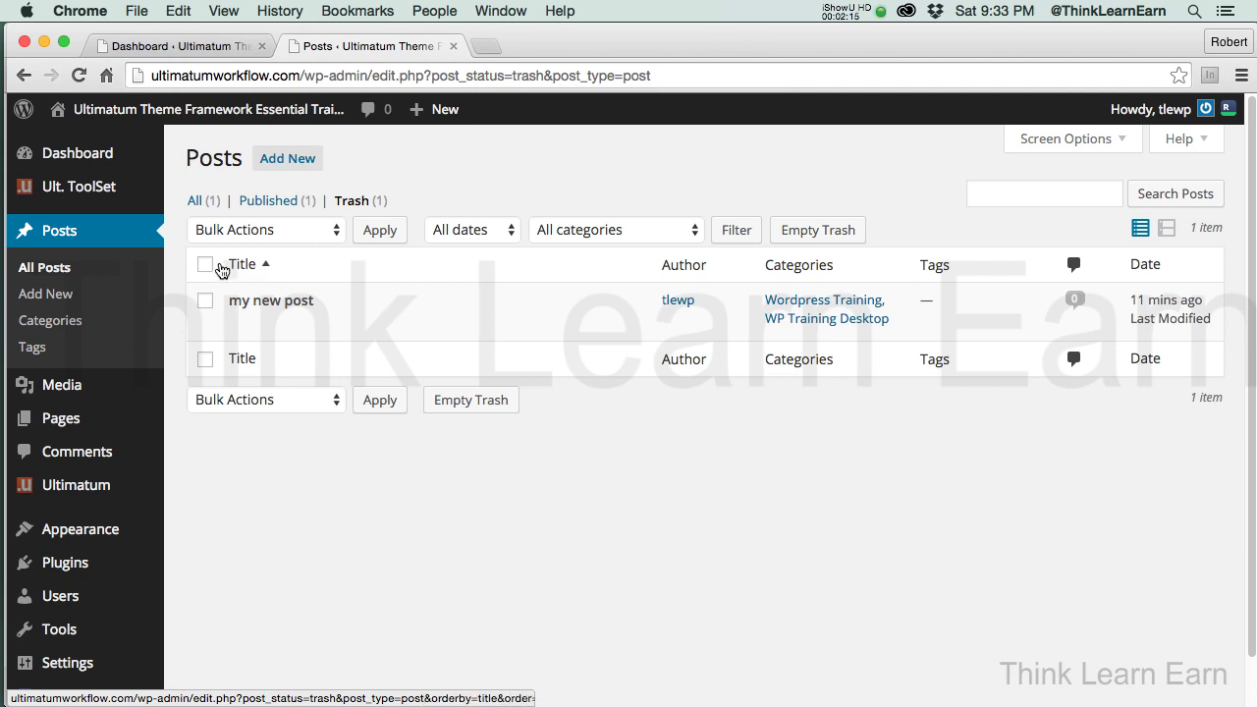
pyautogui.click(205, 302)
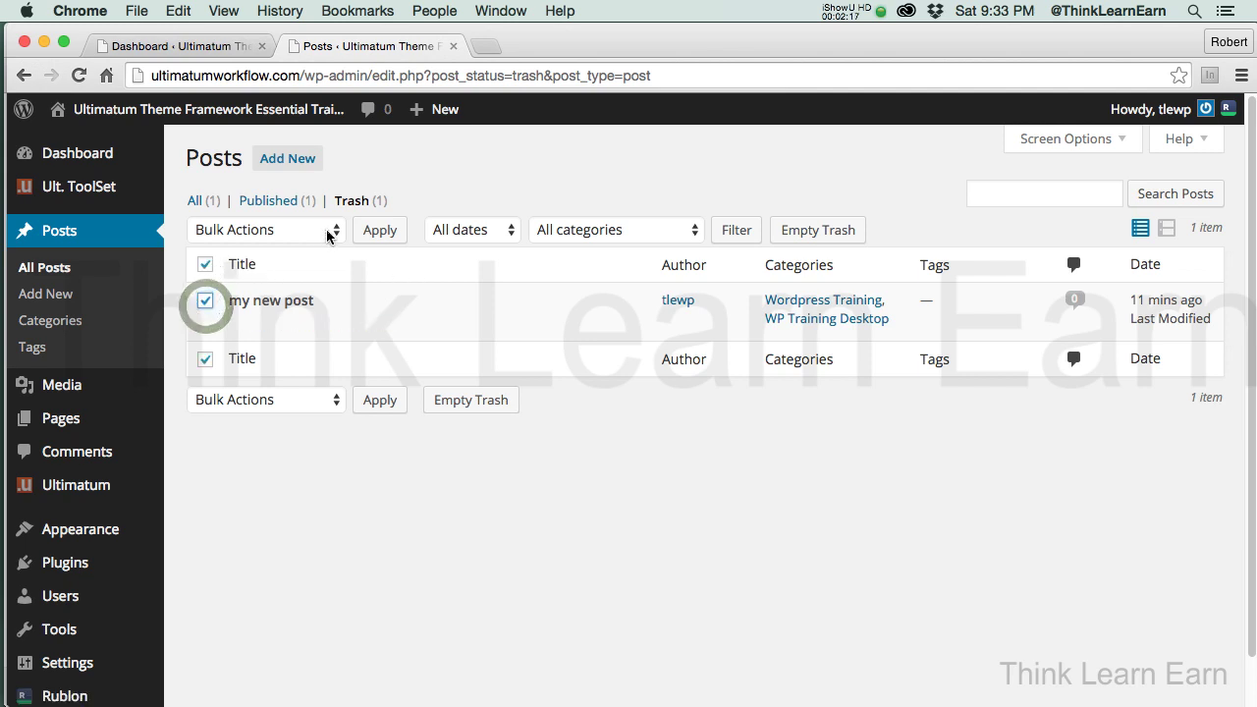
pyautogui.click(329, 232)
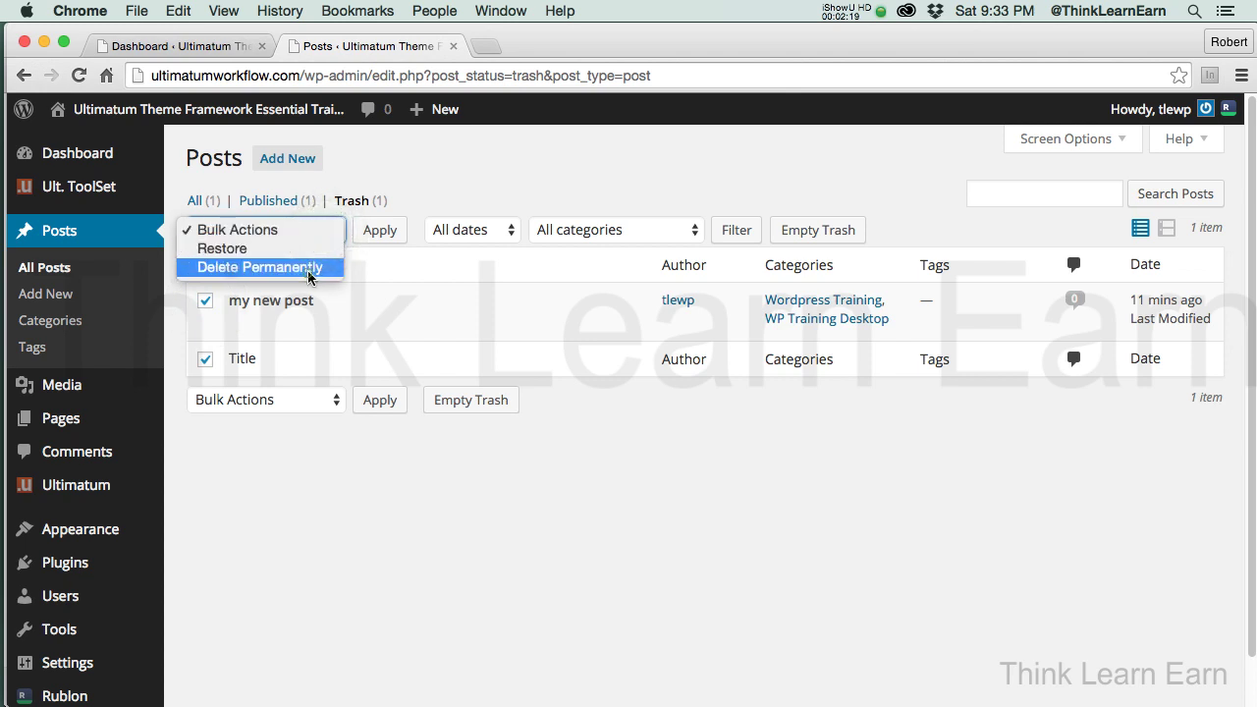
pyautogui.click(310, 268)
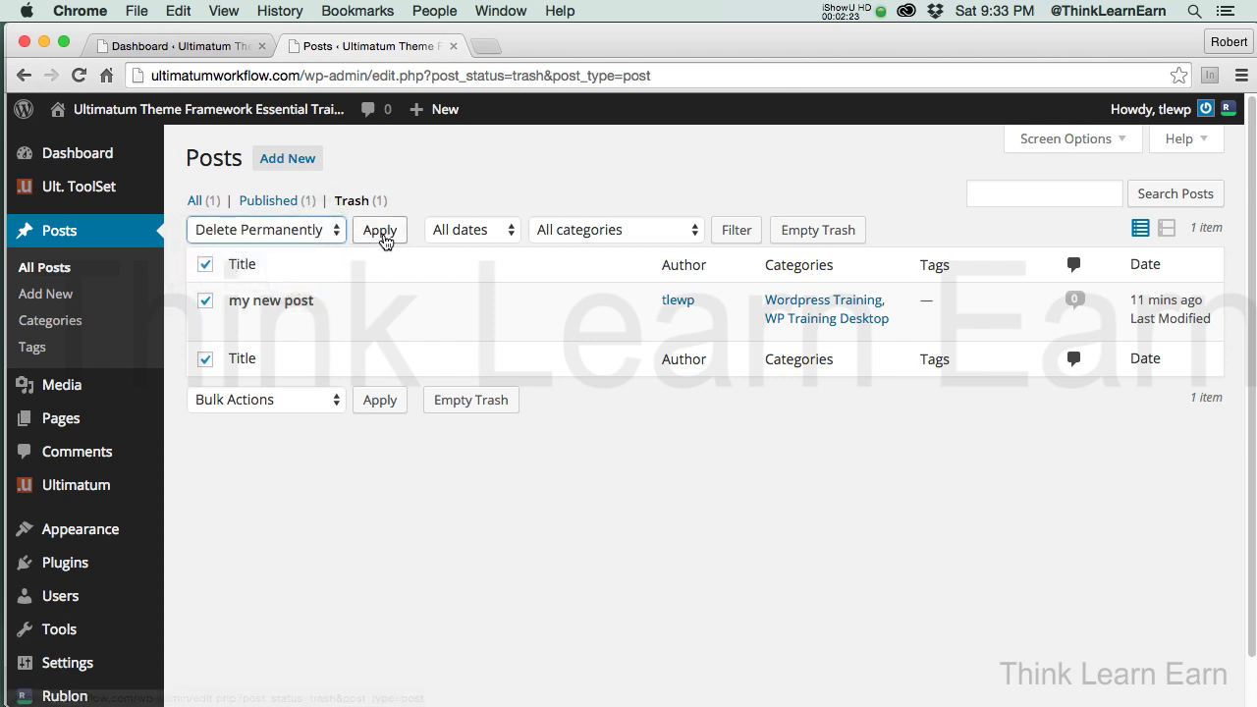
pyautogui.click(383, 234)
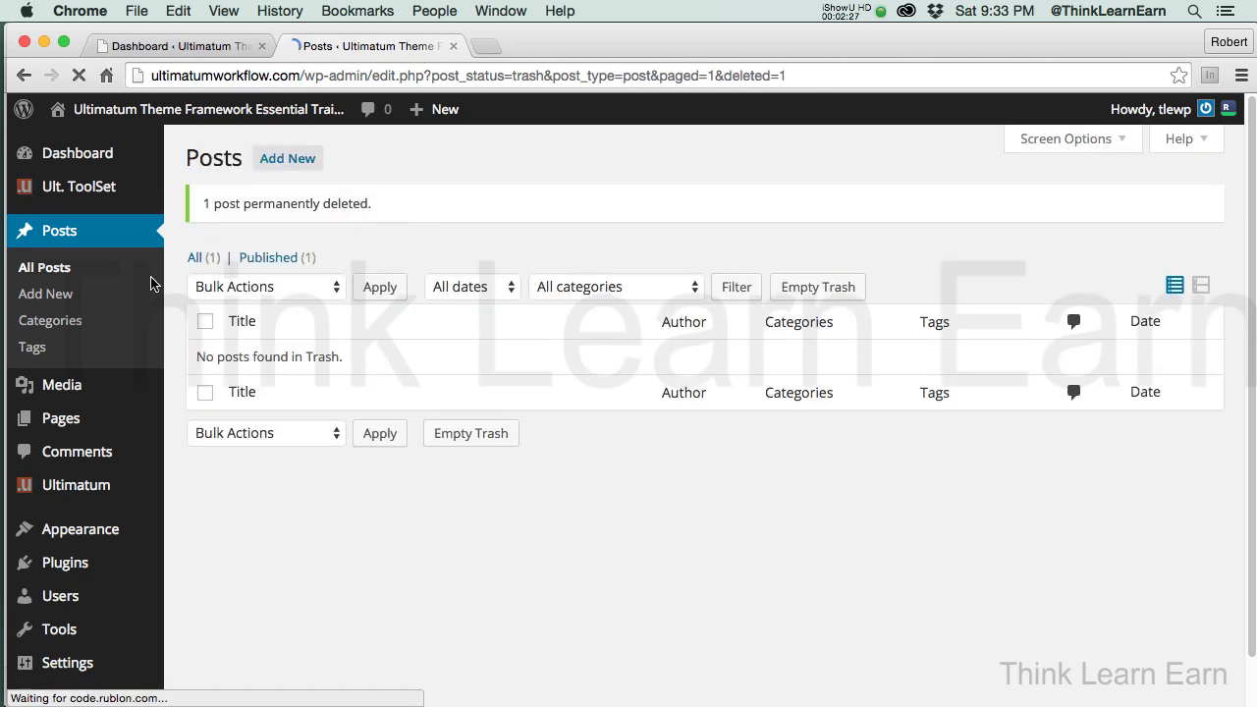
pyautogui.click(469, 245)
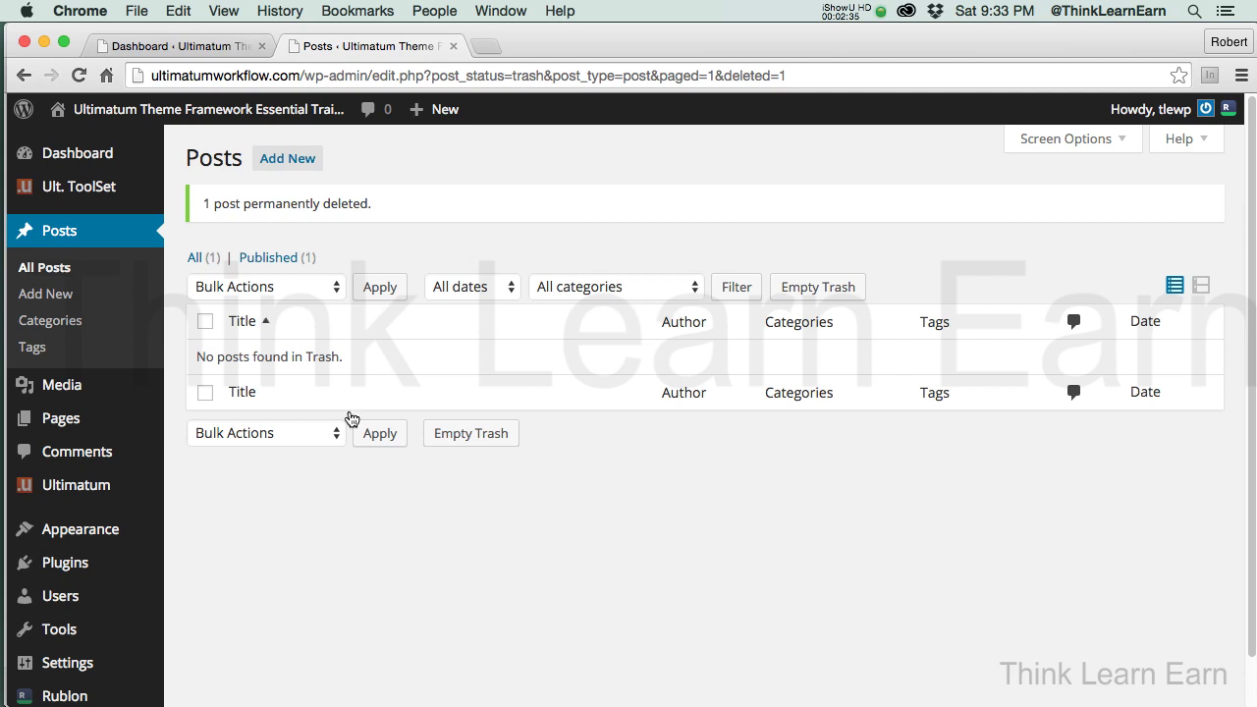
# - Open the Ultimatum templates list and look at the options for the Basic Template
pyautogui.moveTo(85, 494)
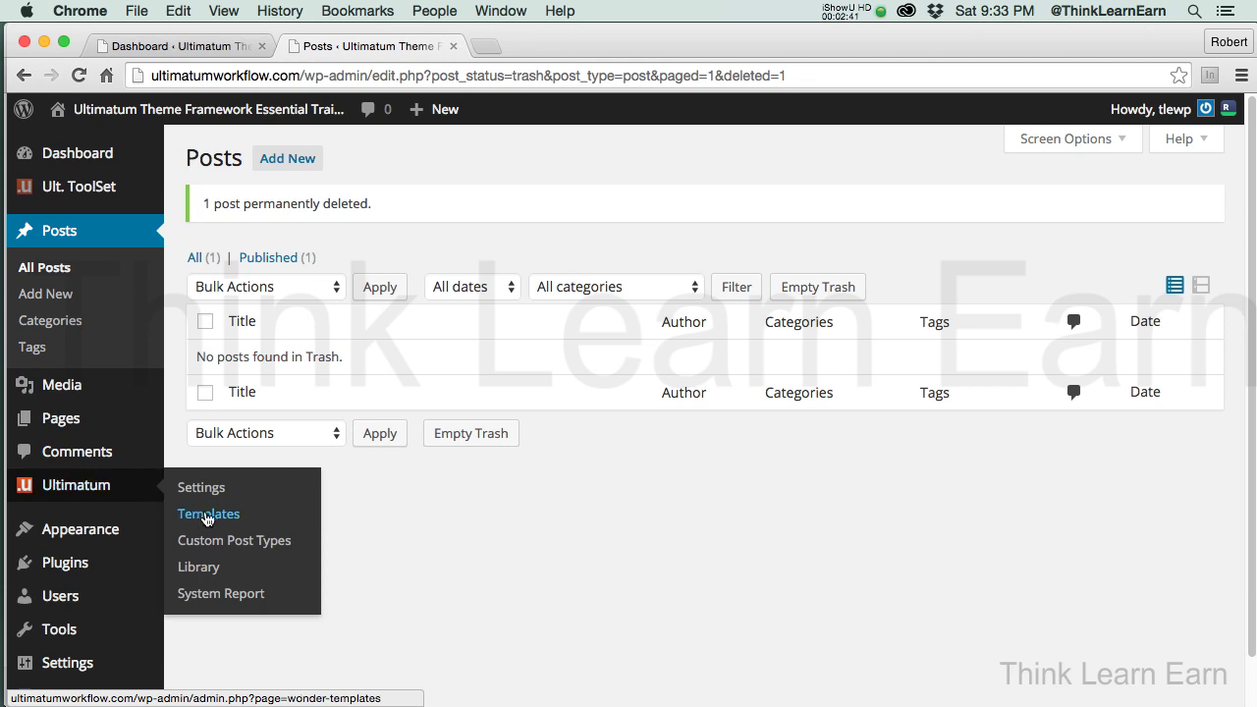
pyautogui.click(207, 517)
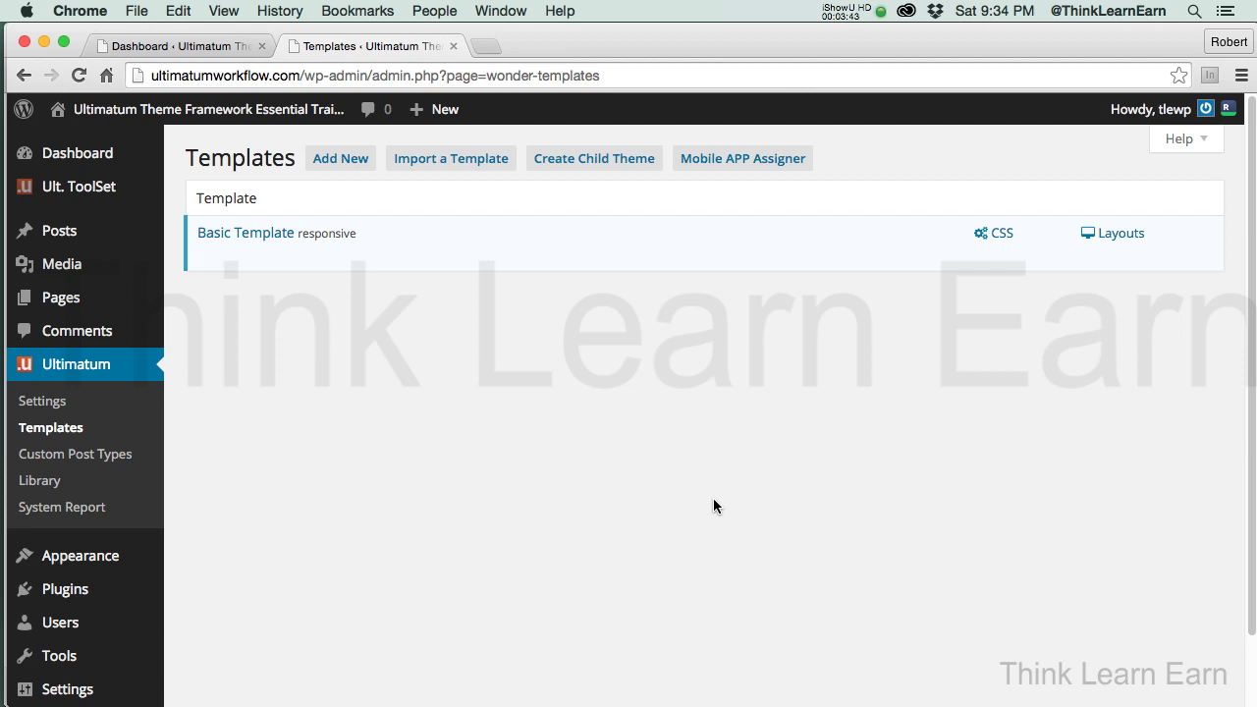
pyautogui.moveTo(253, 258)
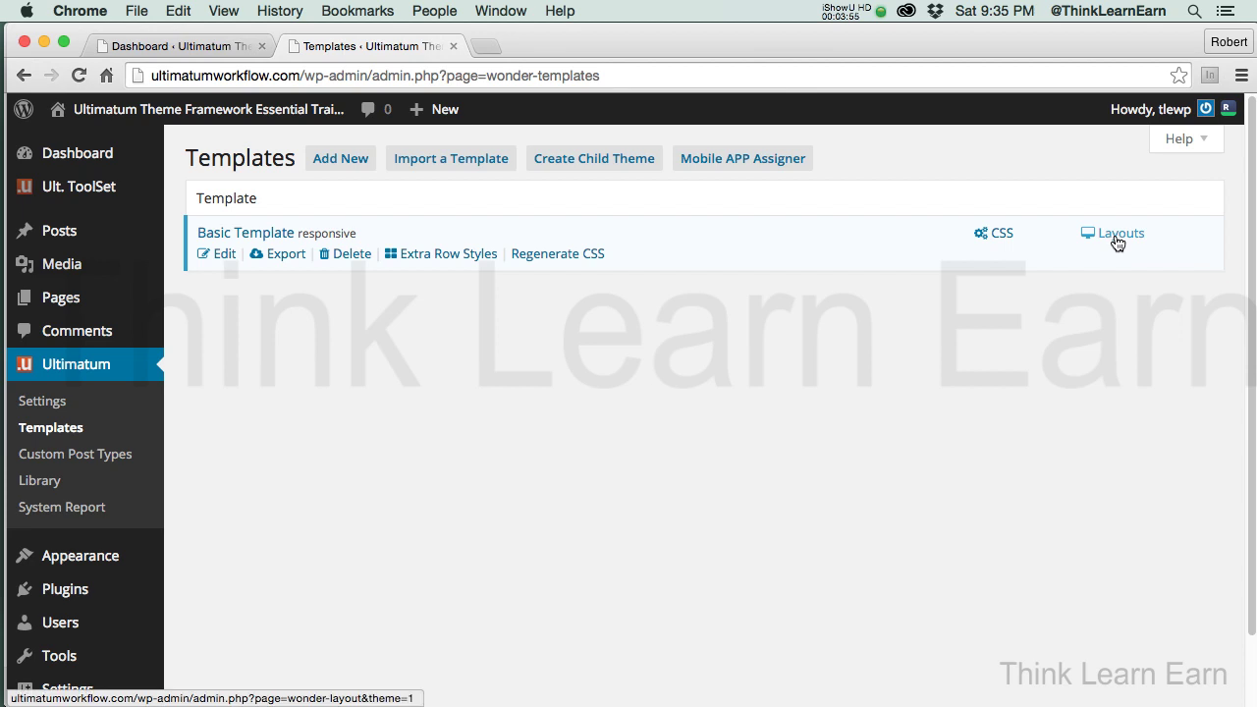
pyautogui.click(160, 45)
pyautogui.click(382, 46)
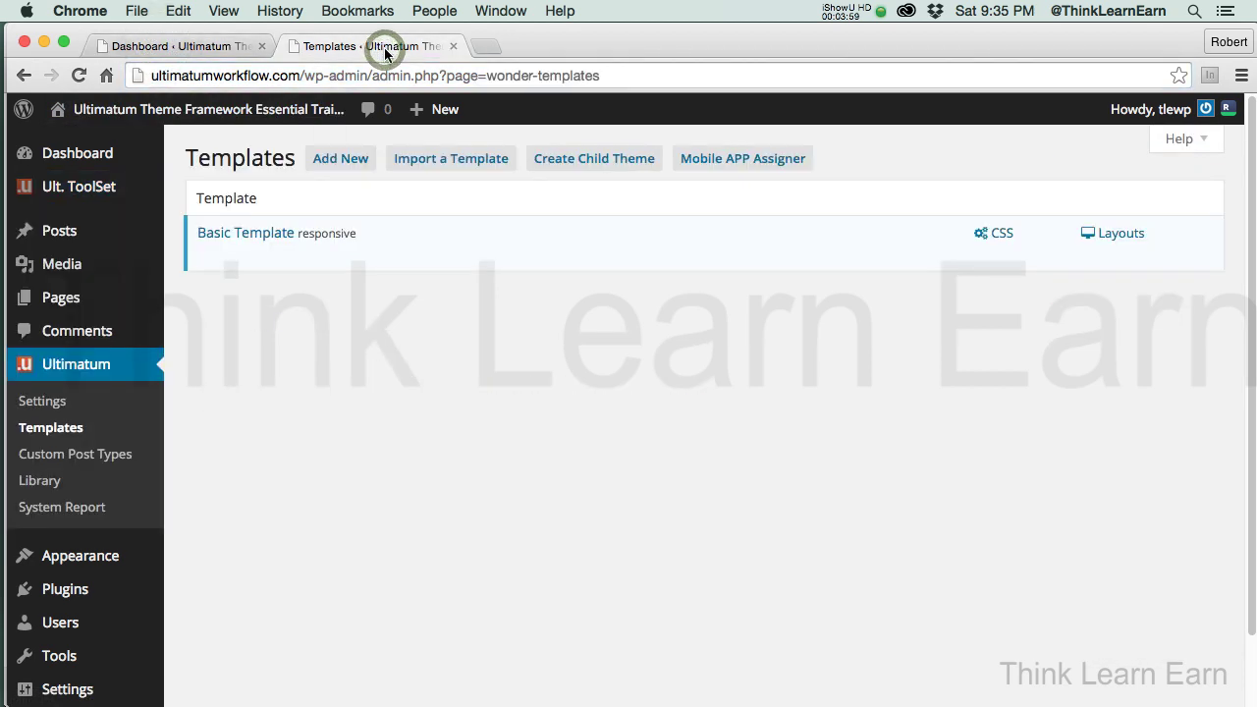
# - Visit the site's front end and open the layout used by its home page for editing
pyautogui.moveTo(177, 113)
pyautogui.click(87, 145)
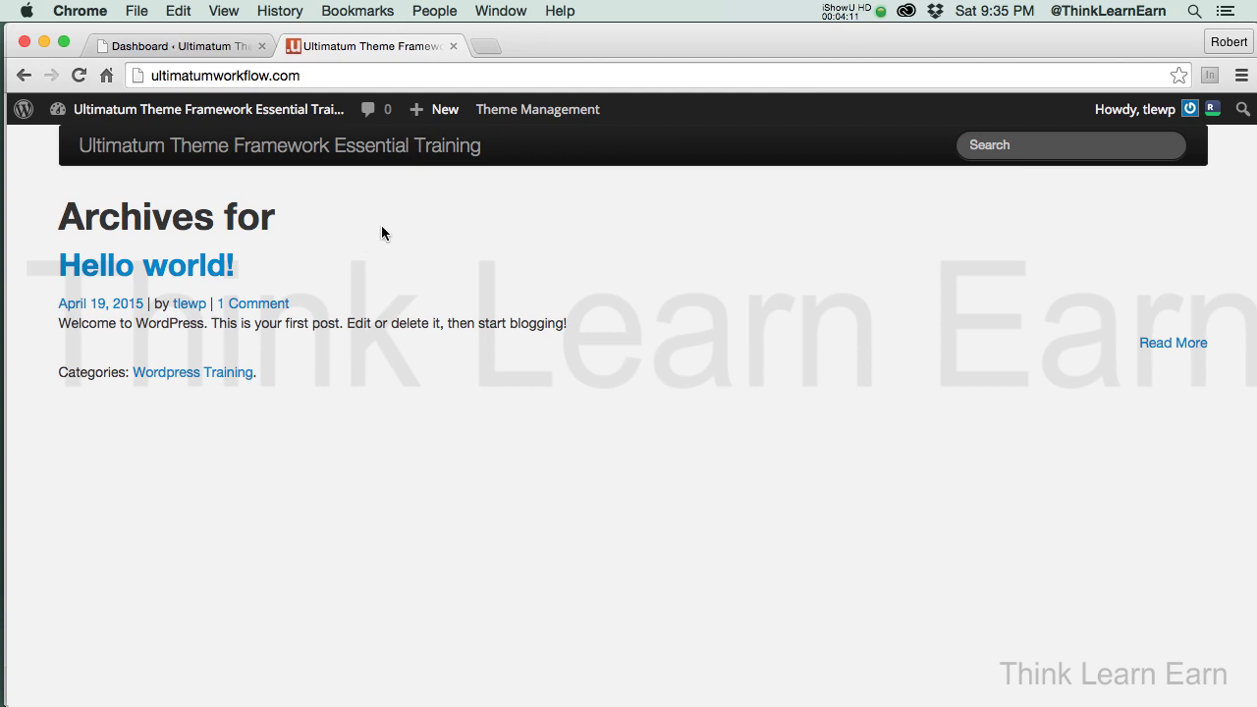
pyautogui.moveTo(539, 112)
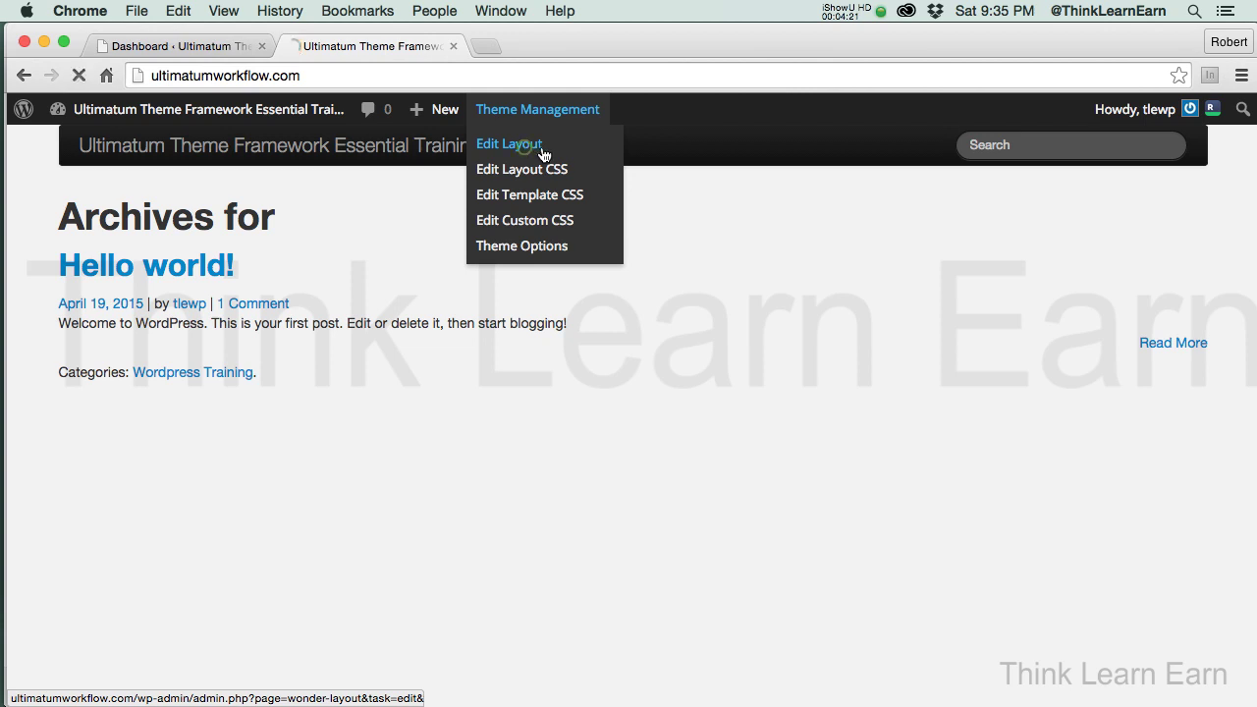
pyautogui.click(527, 153)
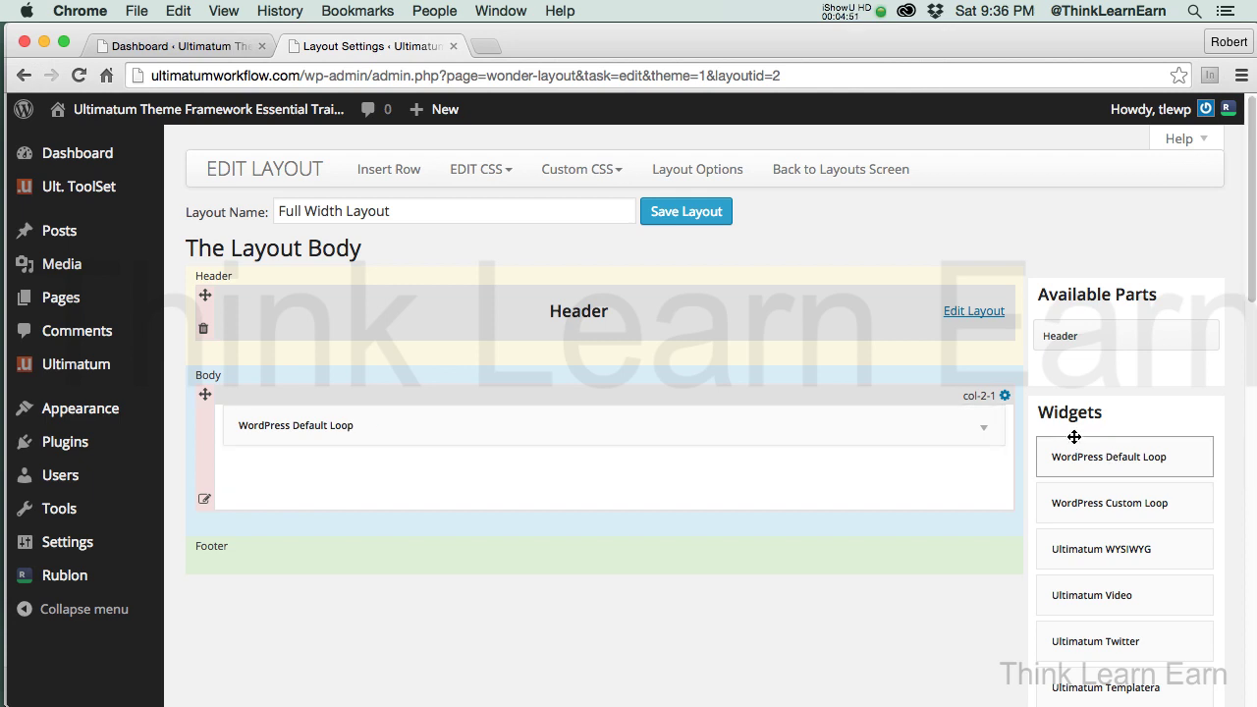
pyautogui.moveTo(1254, 299); pyautogui.dragTo(1254, 211)
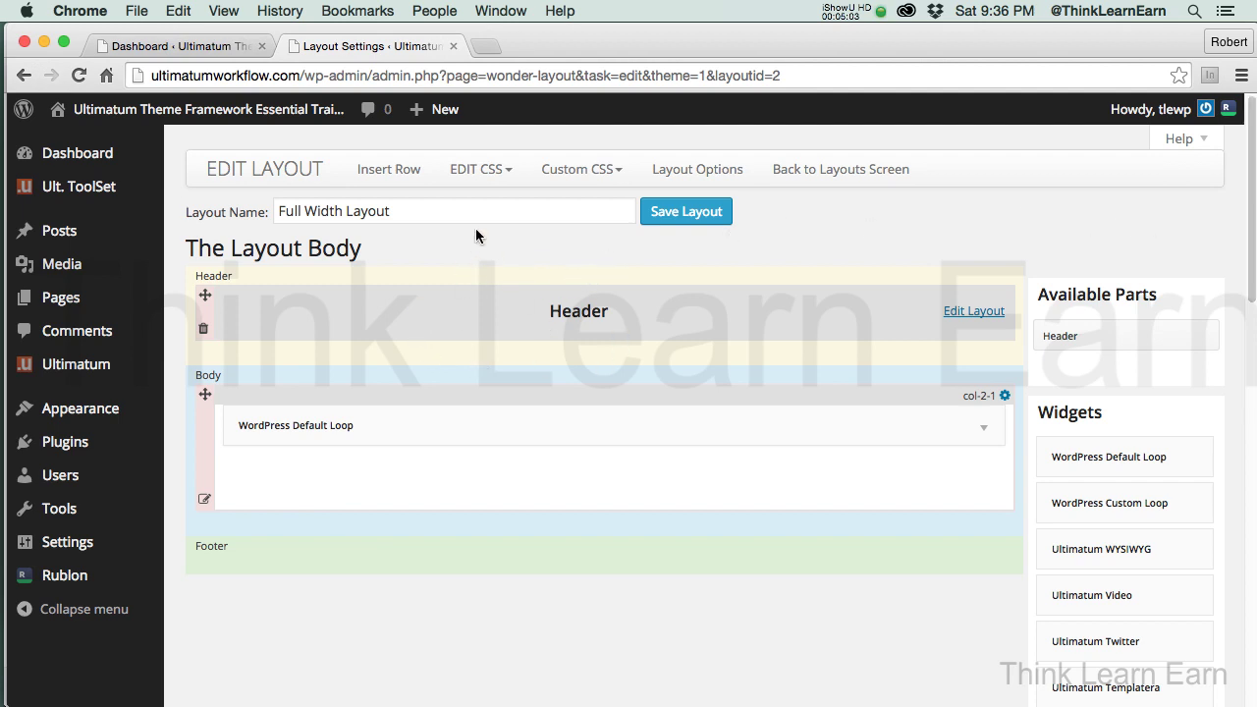
pyautogui.click(23, 74)
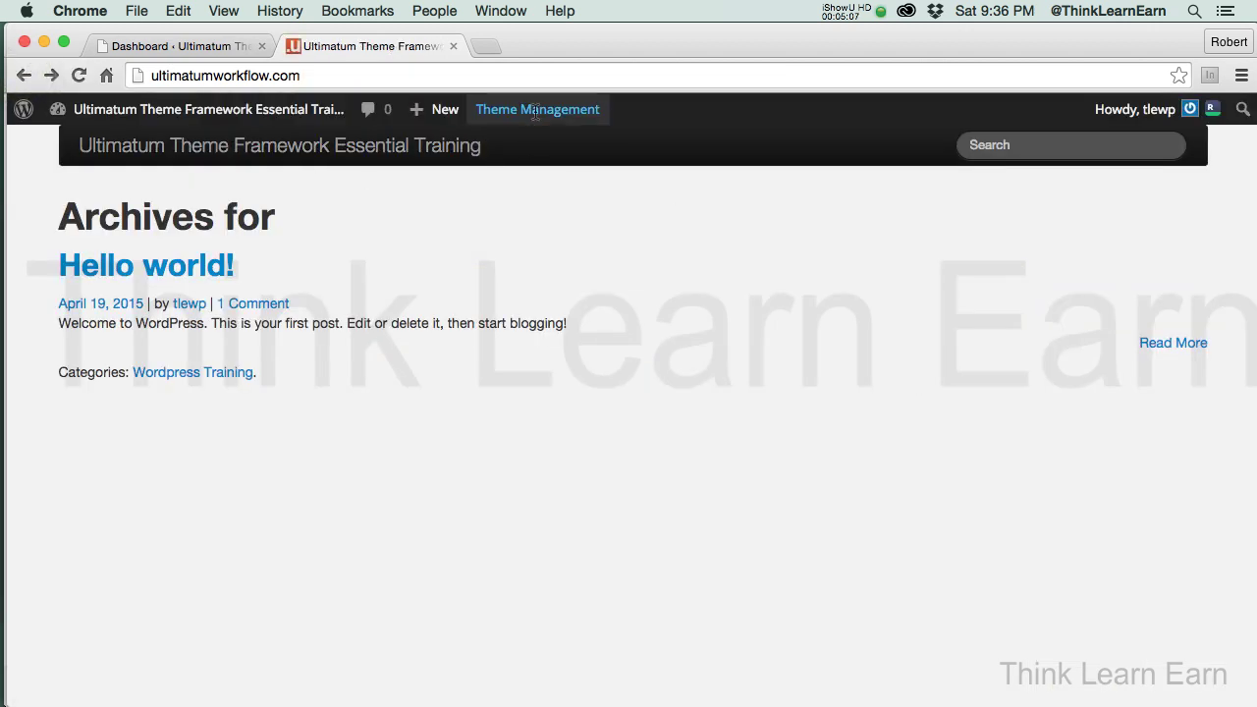
pyautogui.moveTo(534, 116)
pyautogui.click(523, 144)
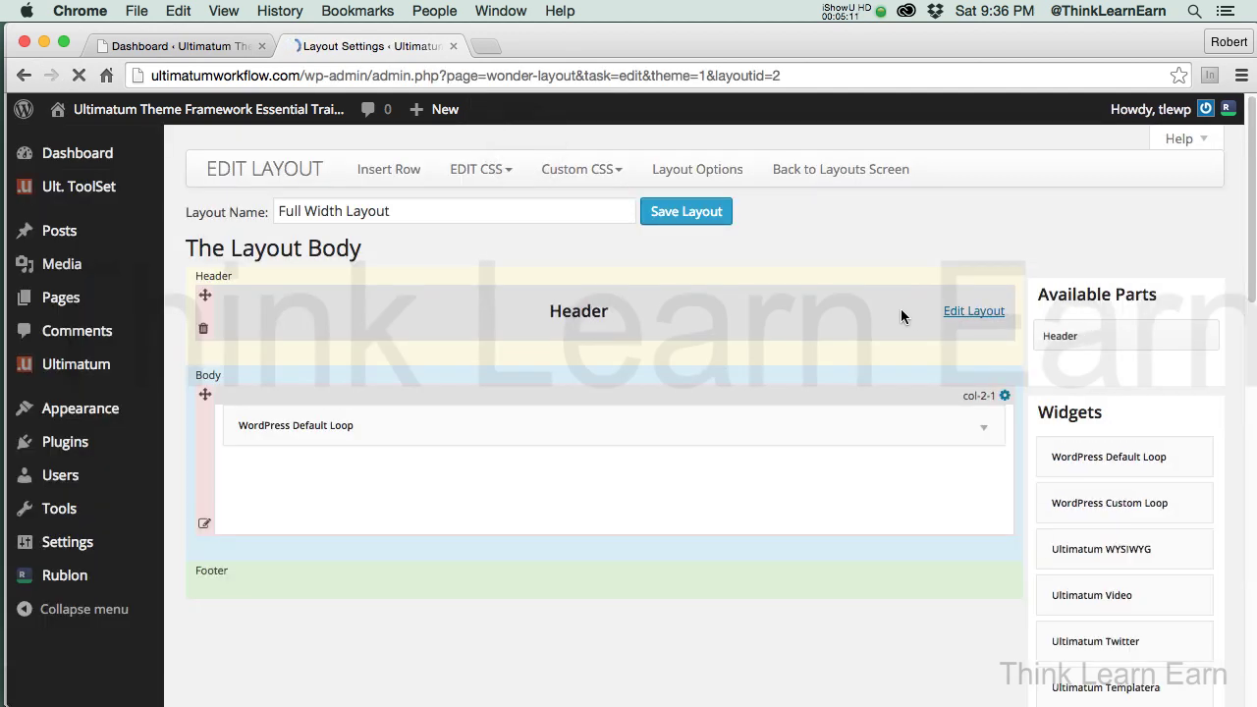
# - Delete the row containing the WordPress Default Loop from the layout's Body and save the layout
pyautogui.click(204, 523)
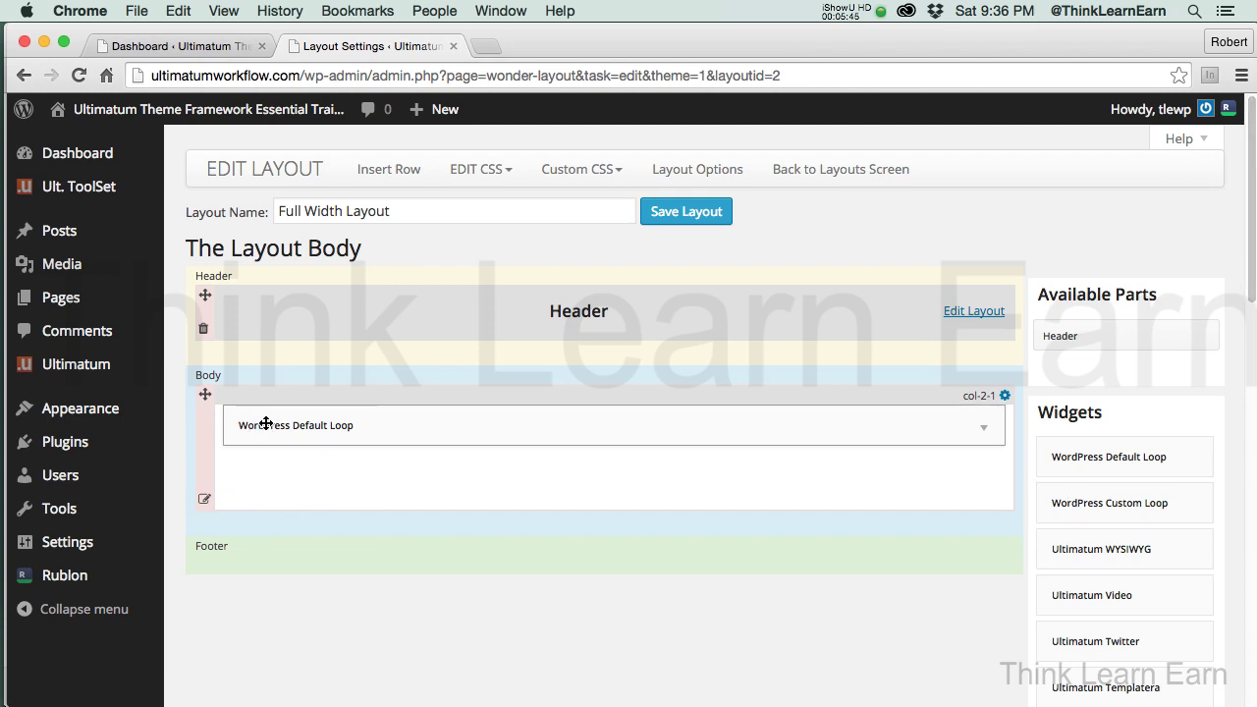
pyautogui.moveTo(206, 499)
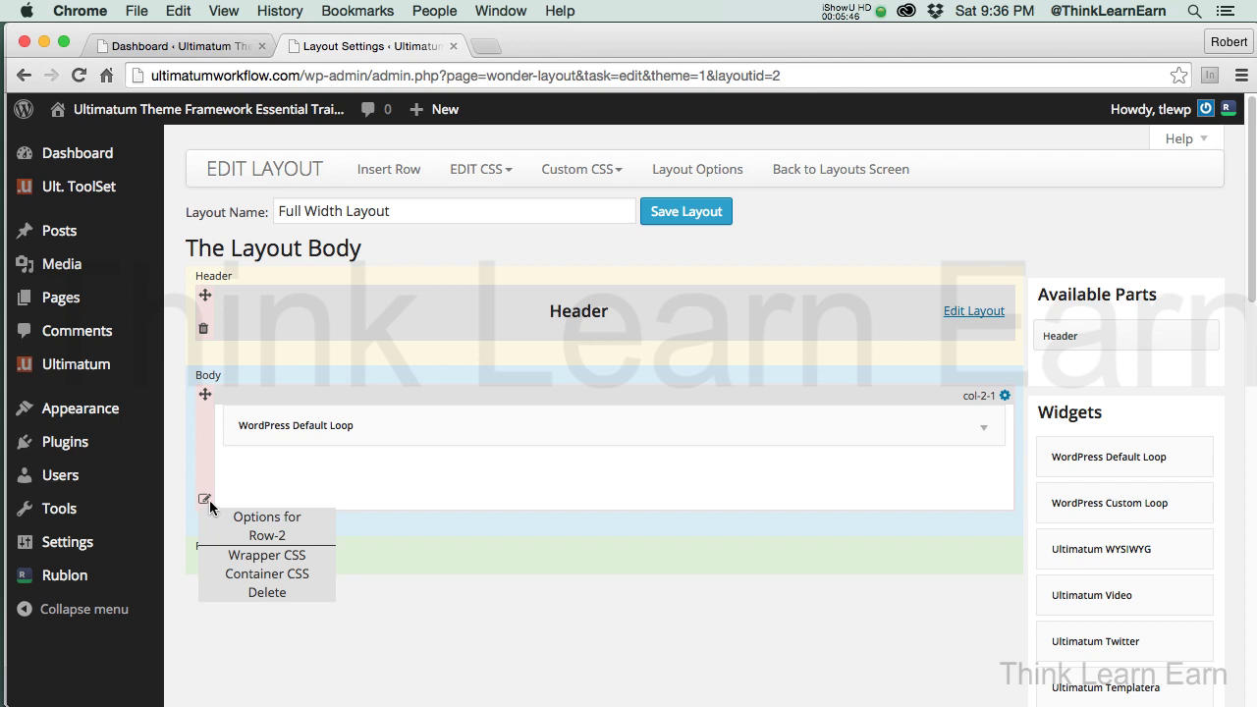
pyautogui.click(259, 590)
pyautogui.click(794, 281)
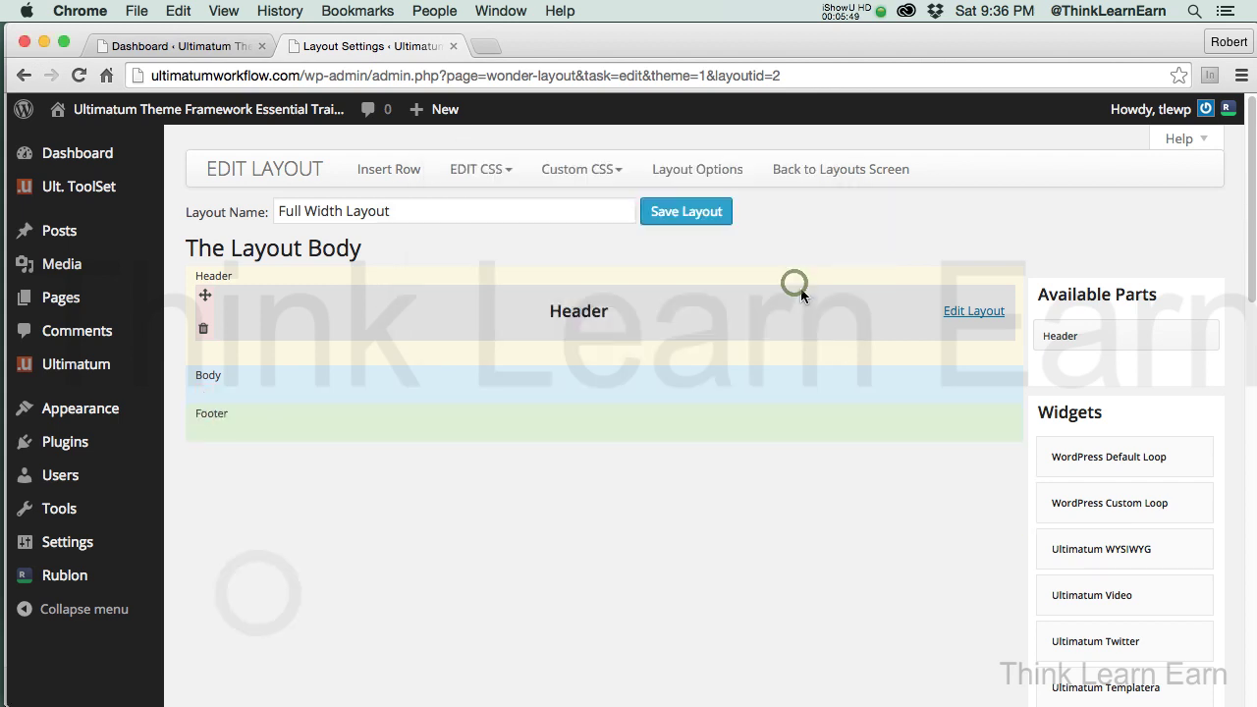
pyautogui.click(688, 218)
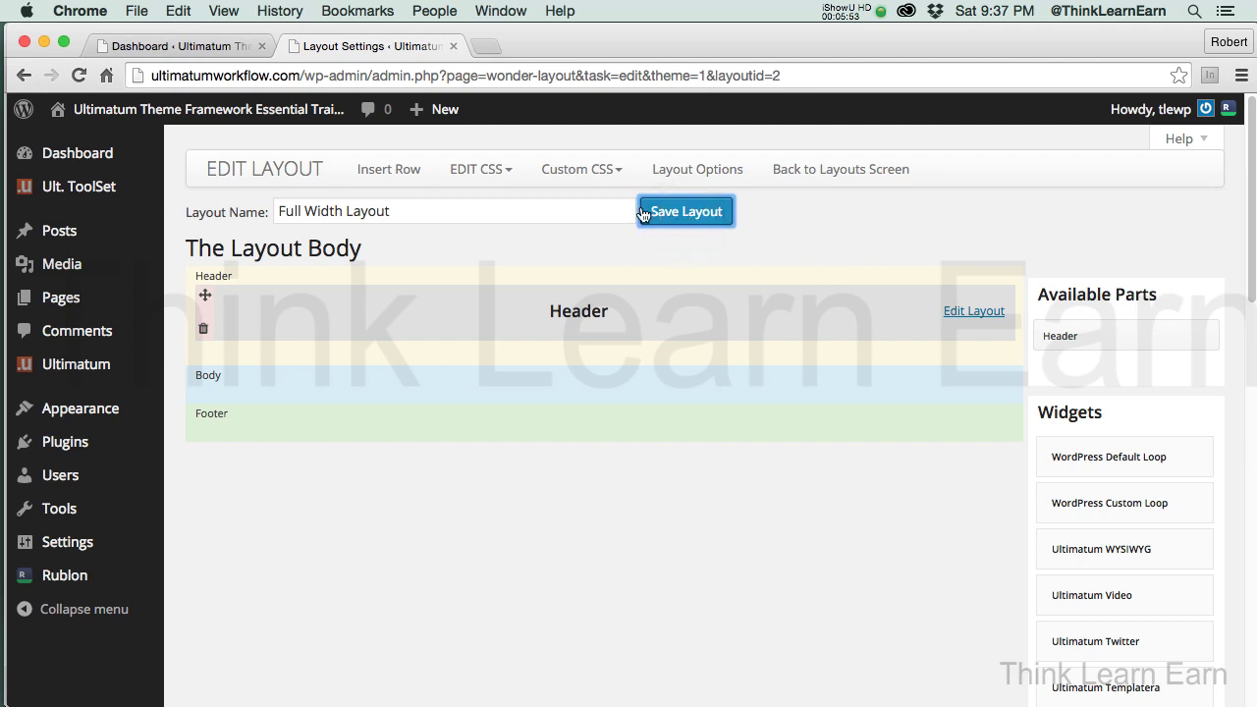
# - Visit the site's front end to check how the home page displays with the saved layout
pyautogui.moveTo(196, 115)
pyautogui.click(82, 149)
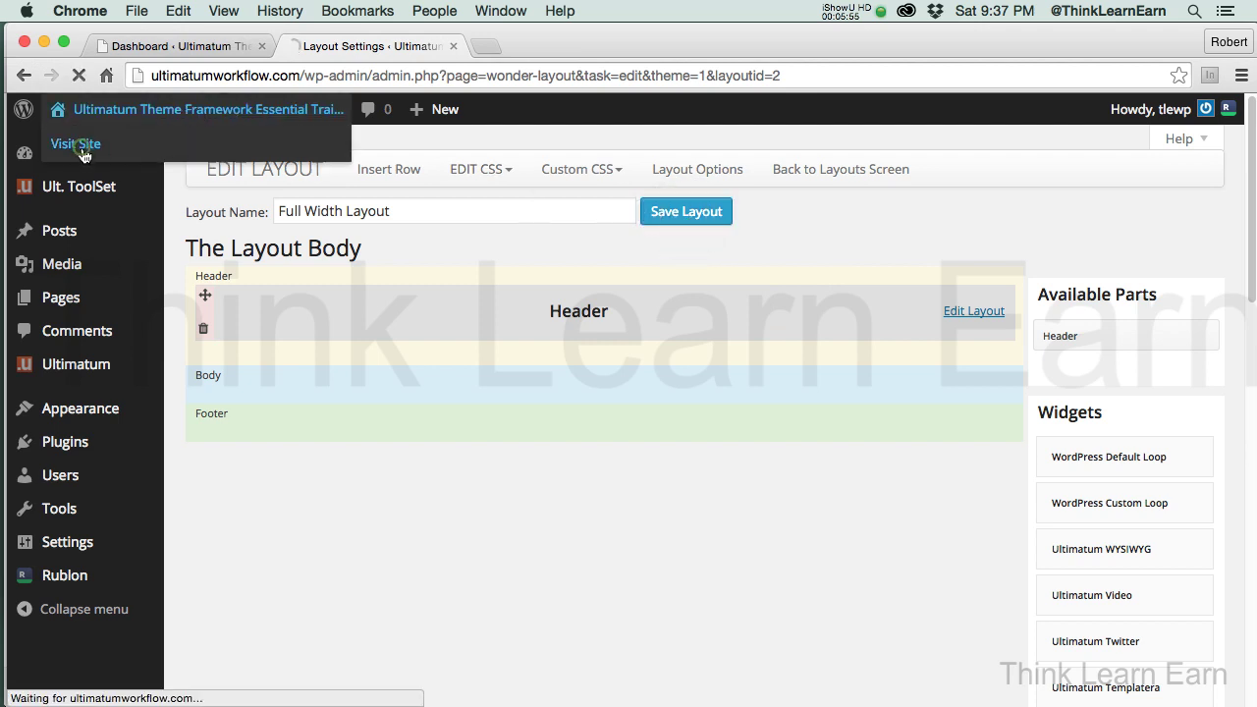
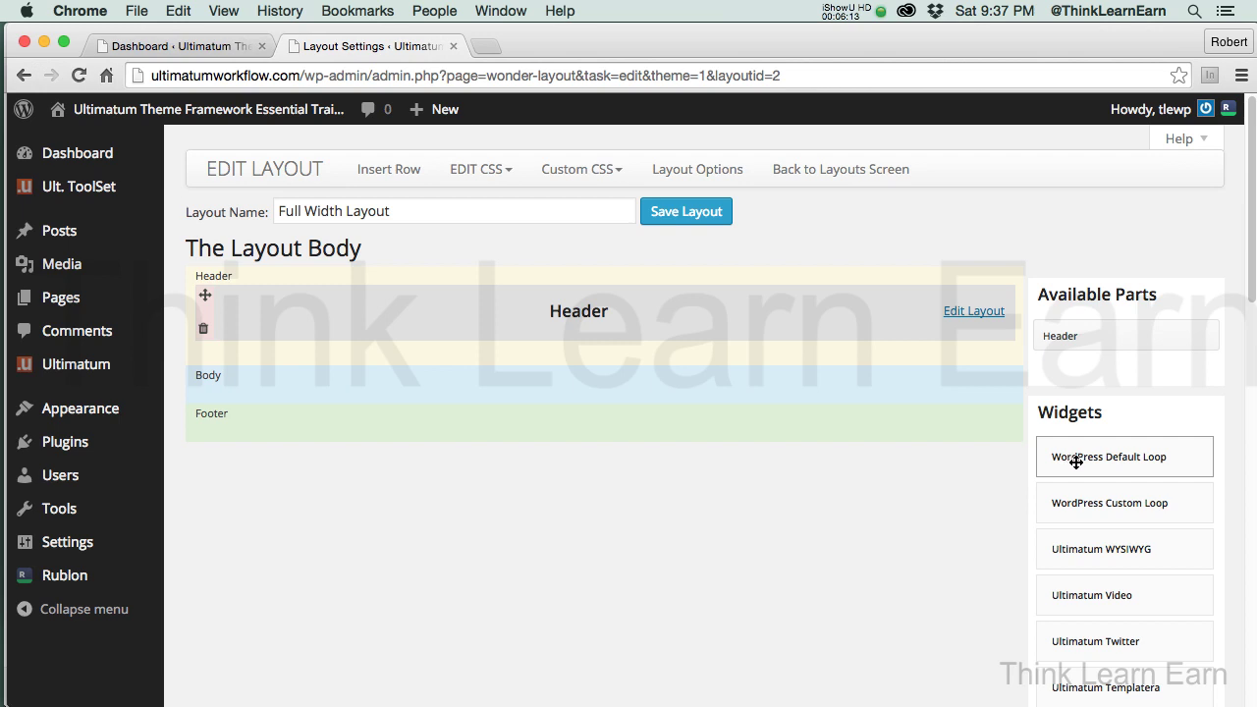
pyautogui.moveTo(1084, 460)
pyautogui.mouseDown()
pyautogui.moveTo(817, 432)
pyautogui.moveTo(674, 386)
pyautogui.moveTo(1080, 451)
pyautogui.moveTo(1022, 474)
pyautogui.moveTo(1065, 459)
pyautogui.mouseUp()
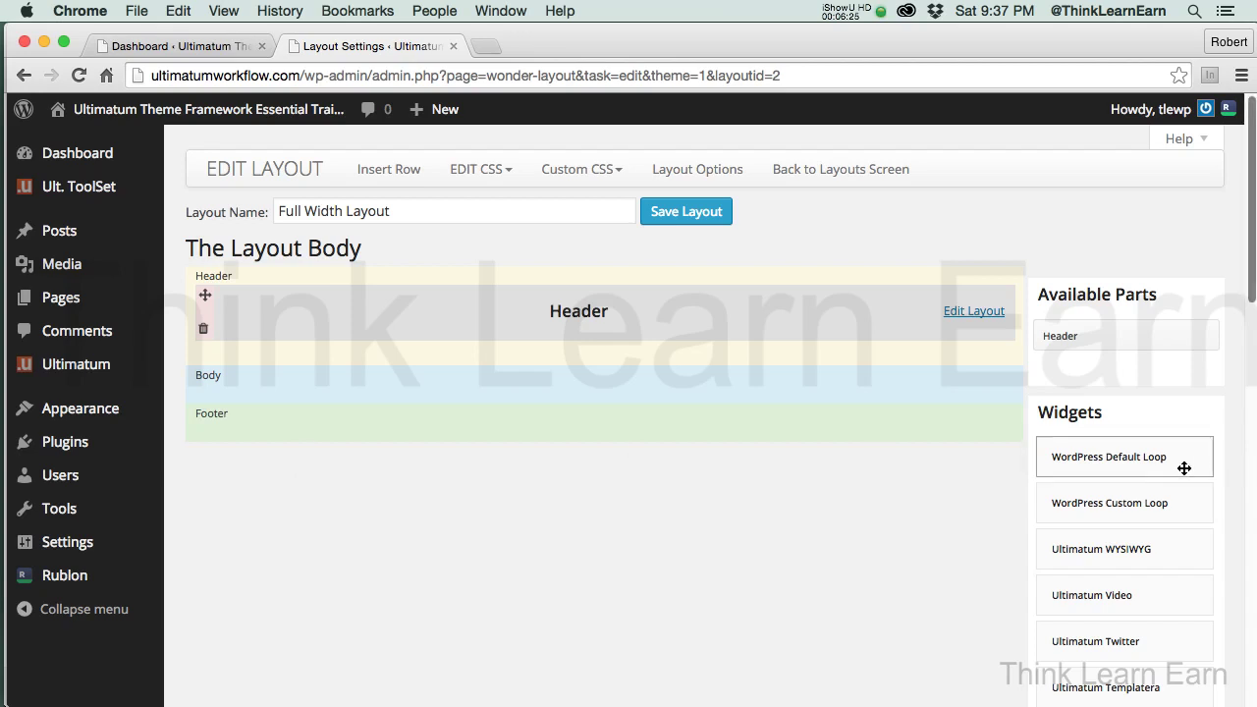
pyautogui.moveTo(1104, 467); pyautogui.dragTo(1135, 470)
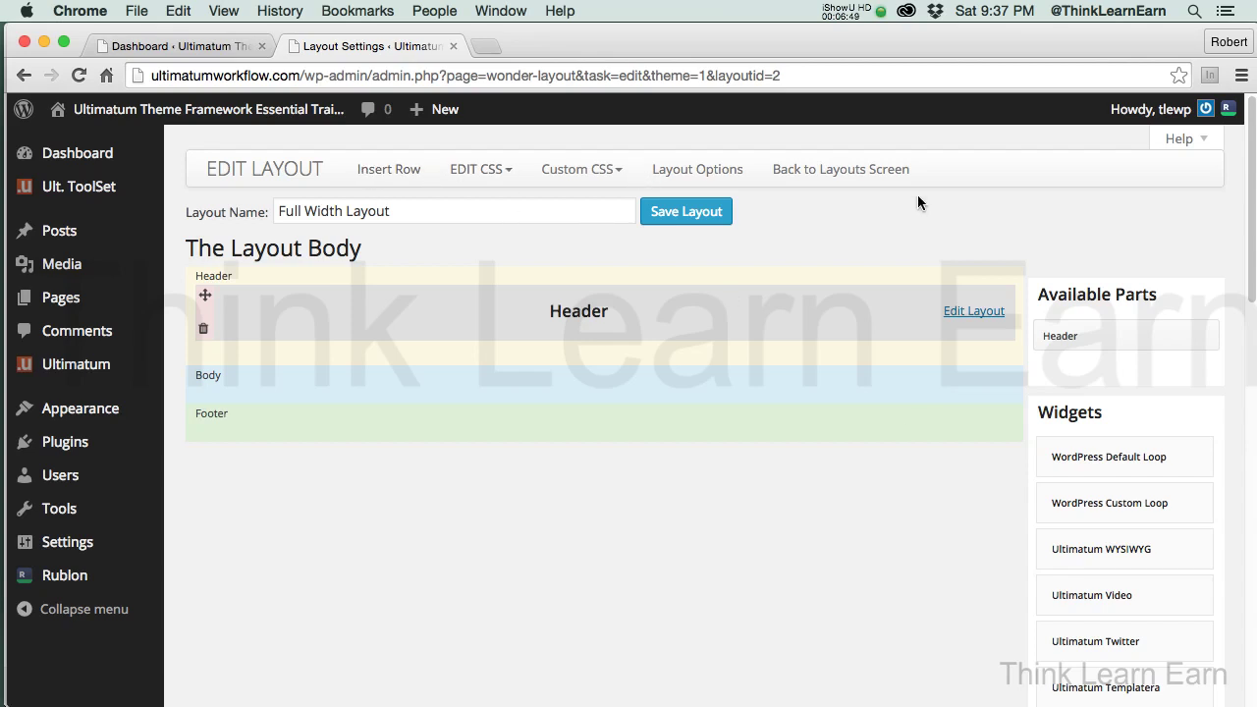
# - Insert a single-column 100% row into the Body of the Full Width Layout
pyautogui.click(401, 175)
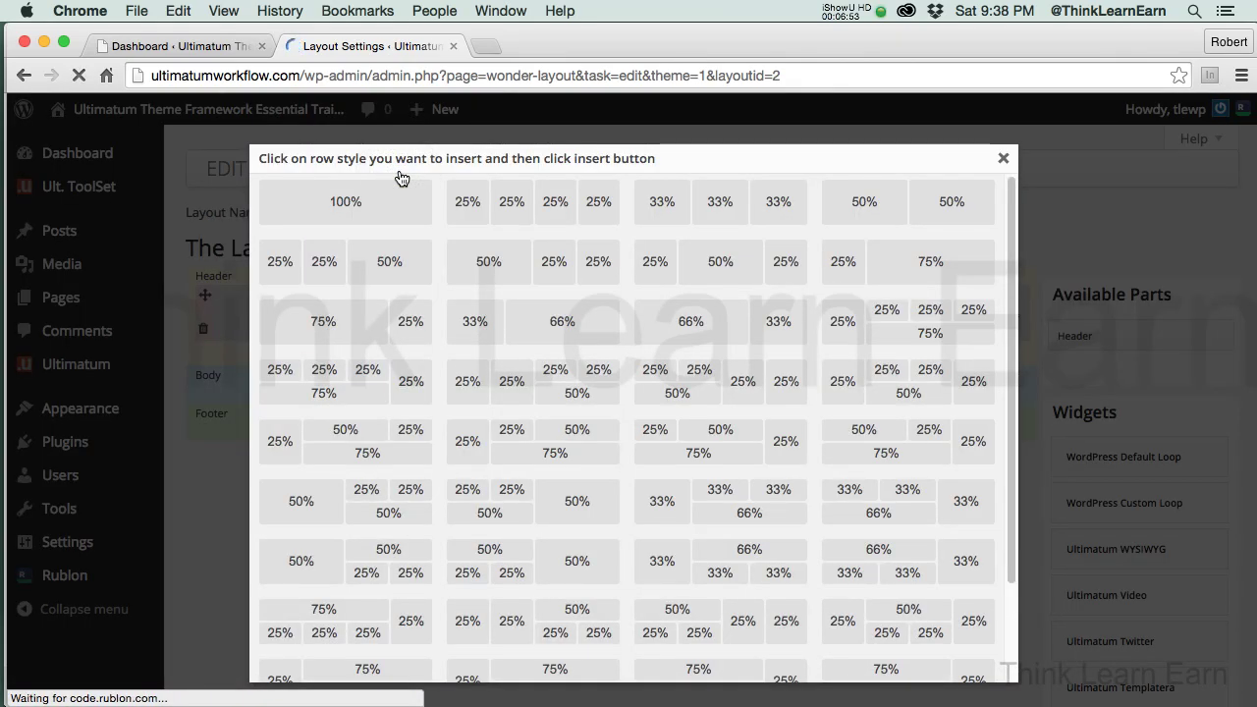
pyautogui.click(370, 196)
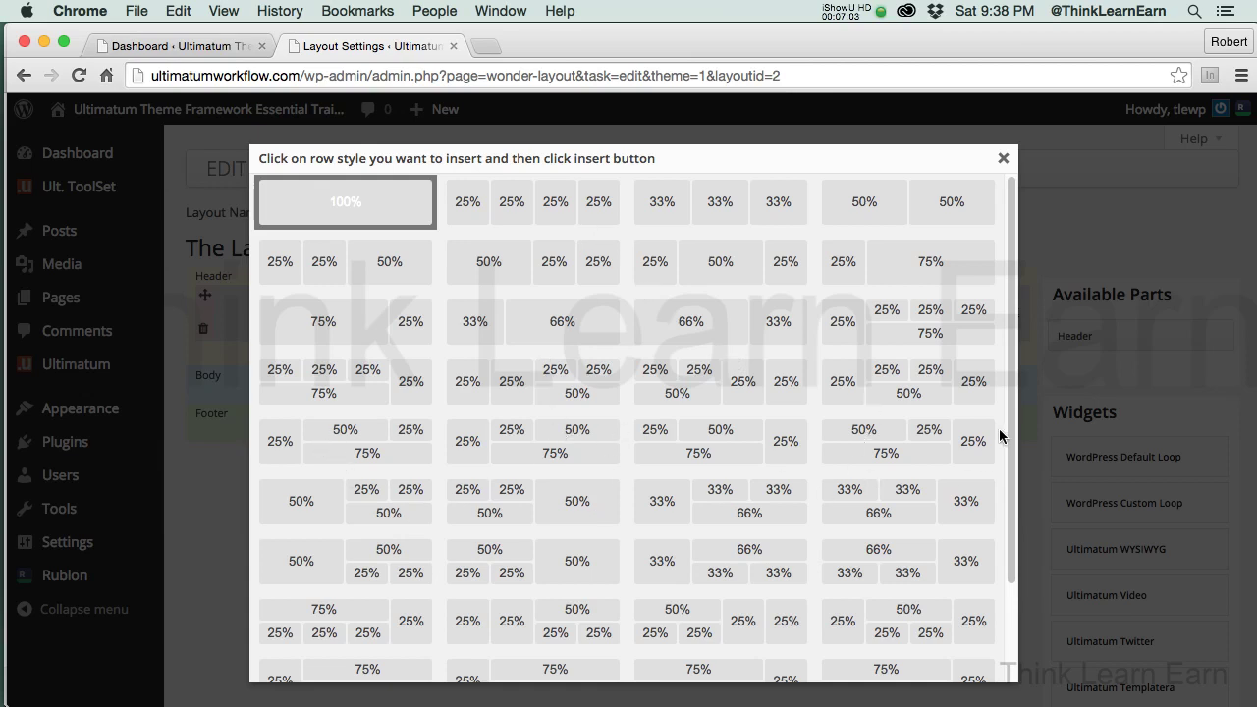
pyautogui.moveTo(1012, 437); pyautogui.dragTo(1007, 602)
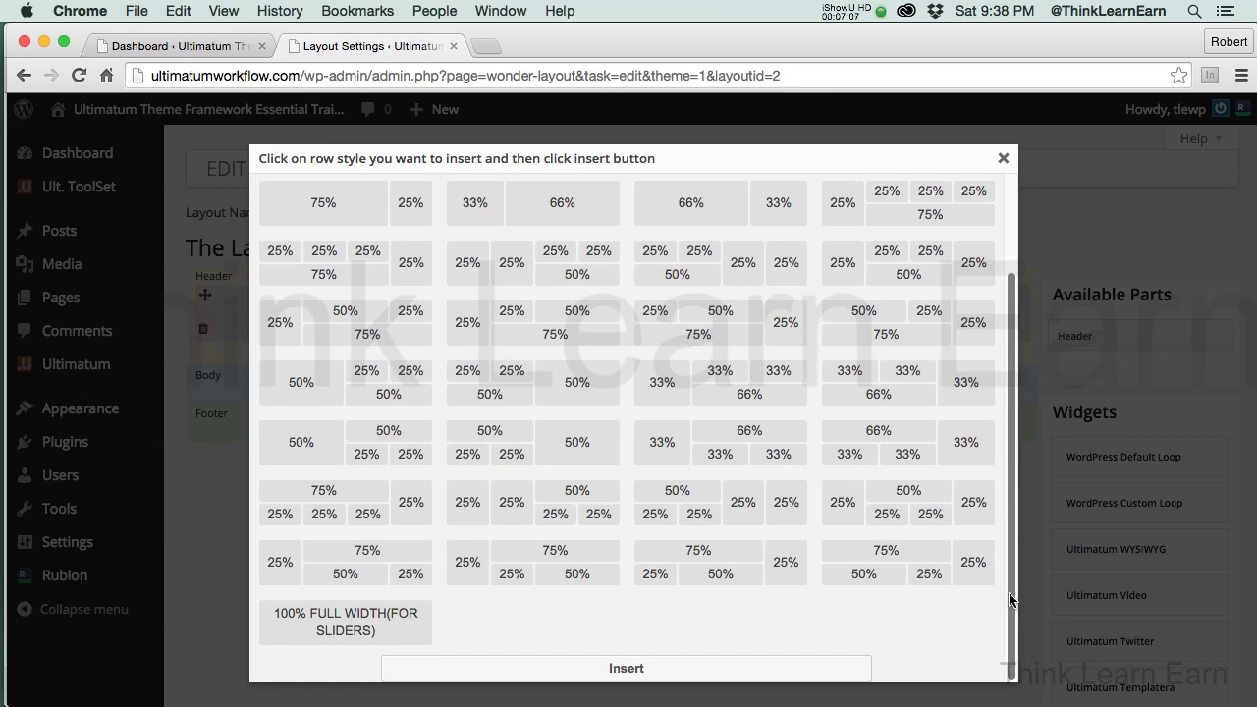
pyautogui.click(690, 669)
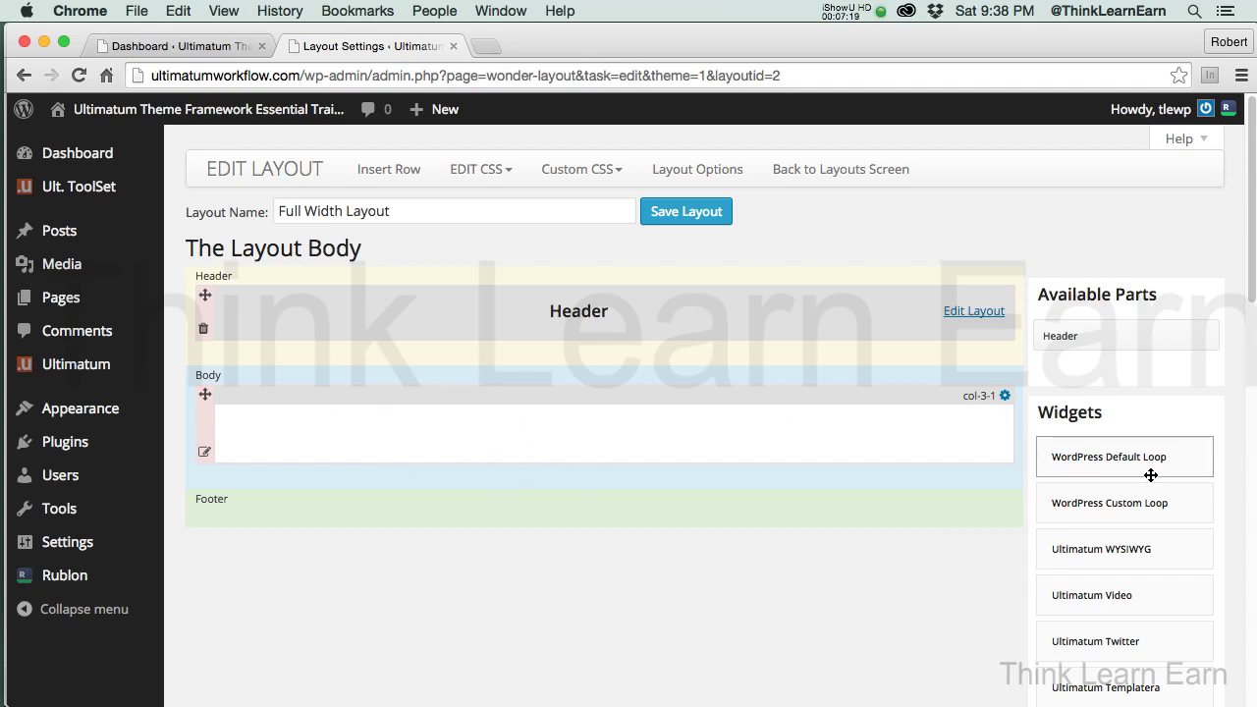
# - Place the WordPress Default Loop widget in the empty Body row and save the layout
pyautogui.moveTo(1130, 464); pyautogui.dragTo(805, 444)
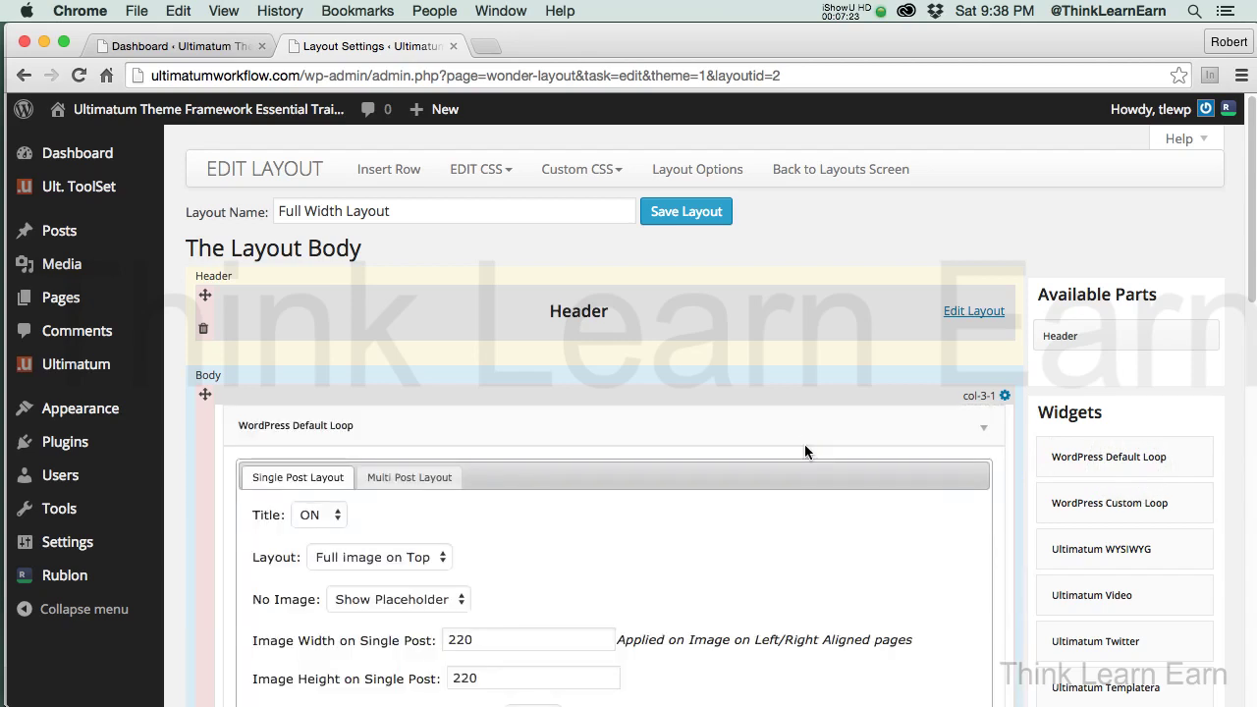
pyautogui.click(707, 213)
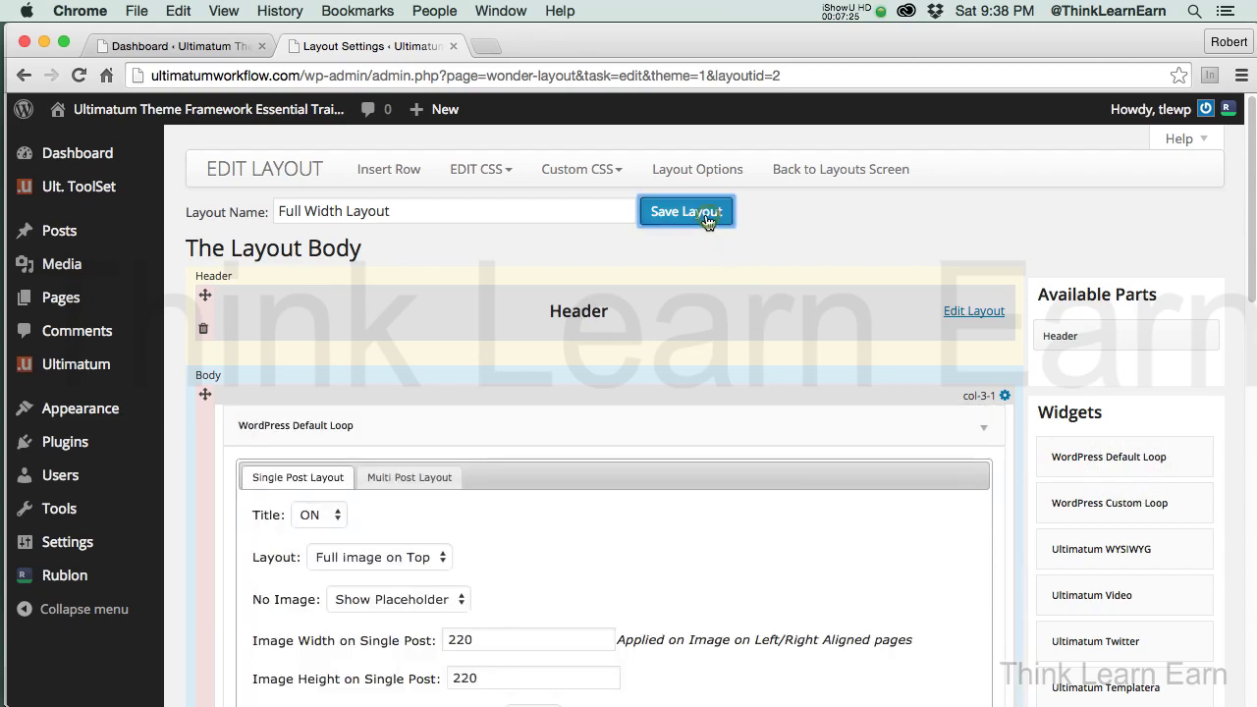
# - Check the home page on the front end and reopen its layout with the WordPress Default Loop's settings expanded
pyautogui.moveTo(210, 126)
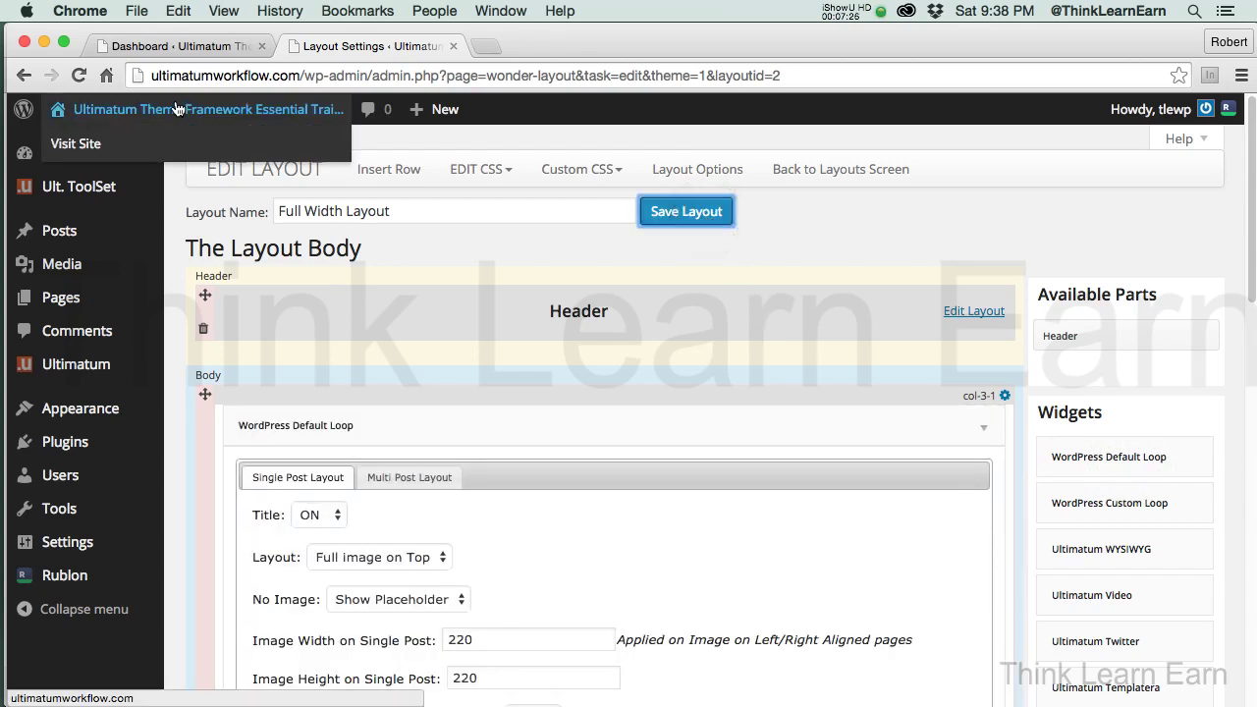
pyautogui.click(88, 145)
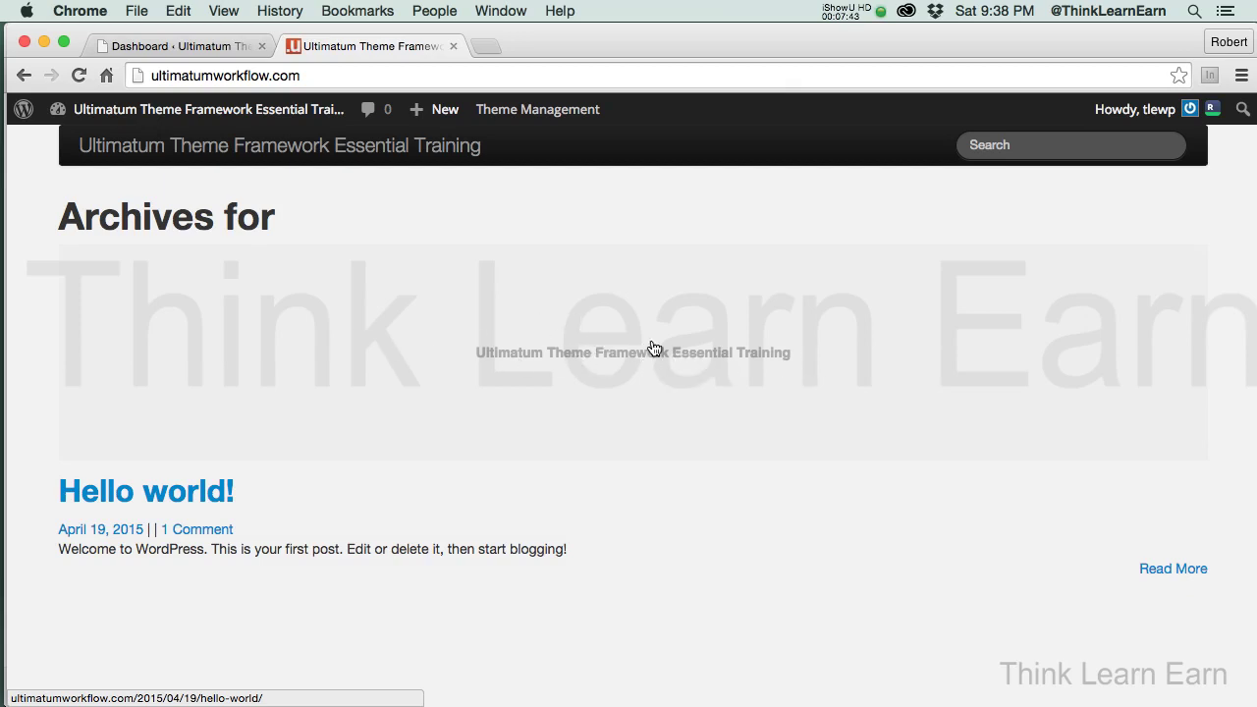
pyautogui.moveTo(527, 112)
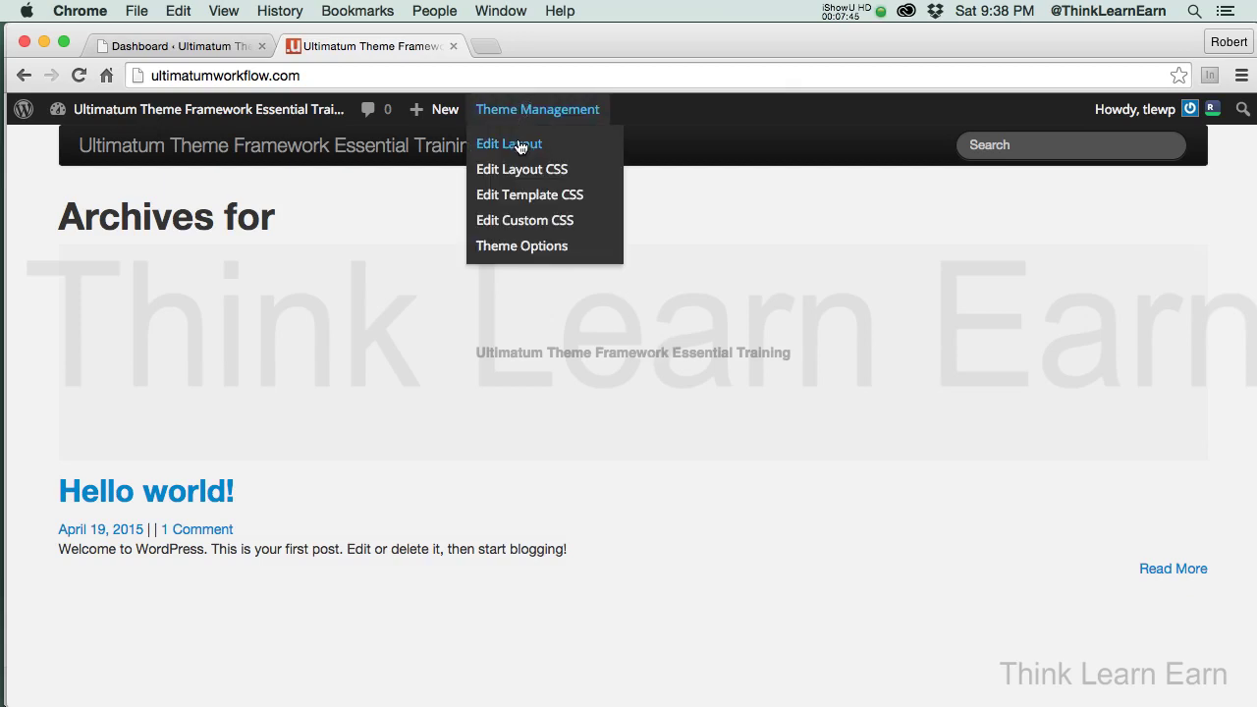
pyautogui.click(525, 145)
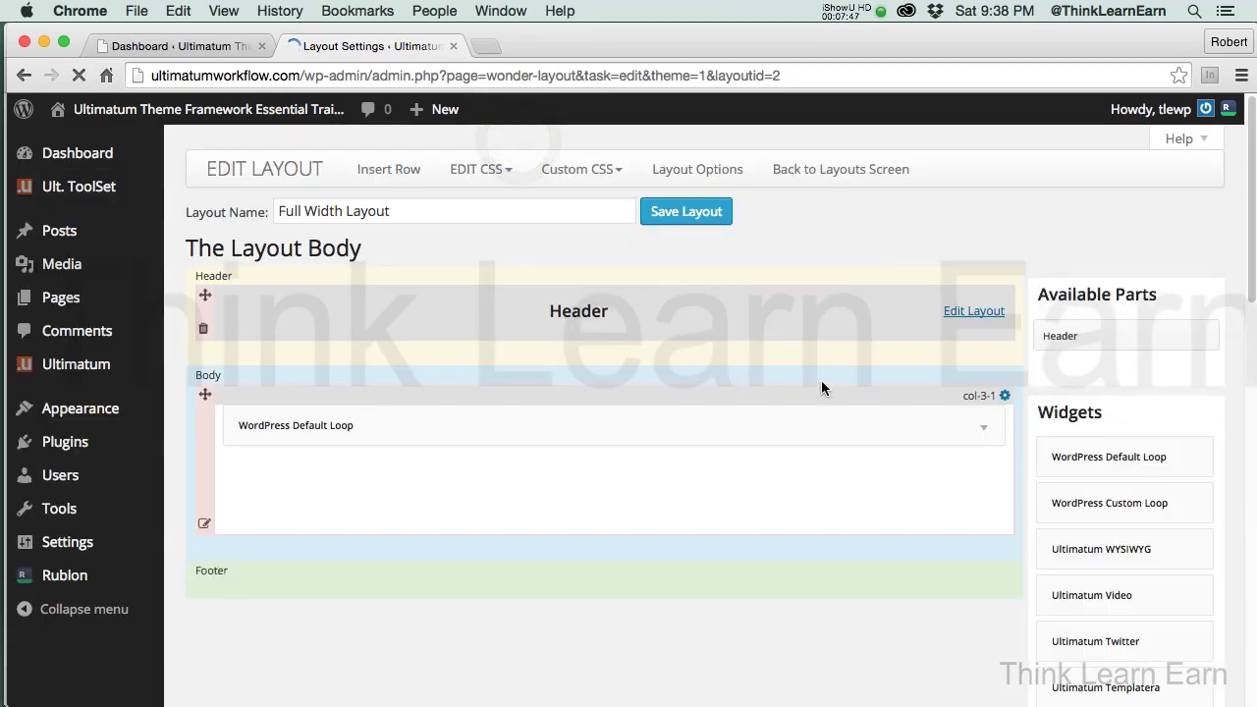
pyautogui.click(983, 429)
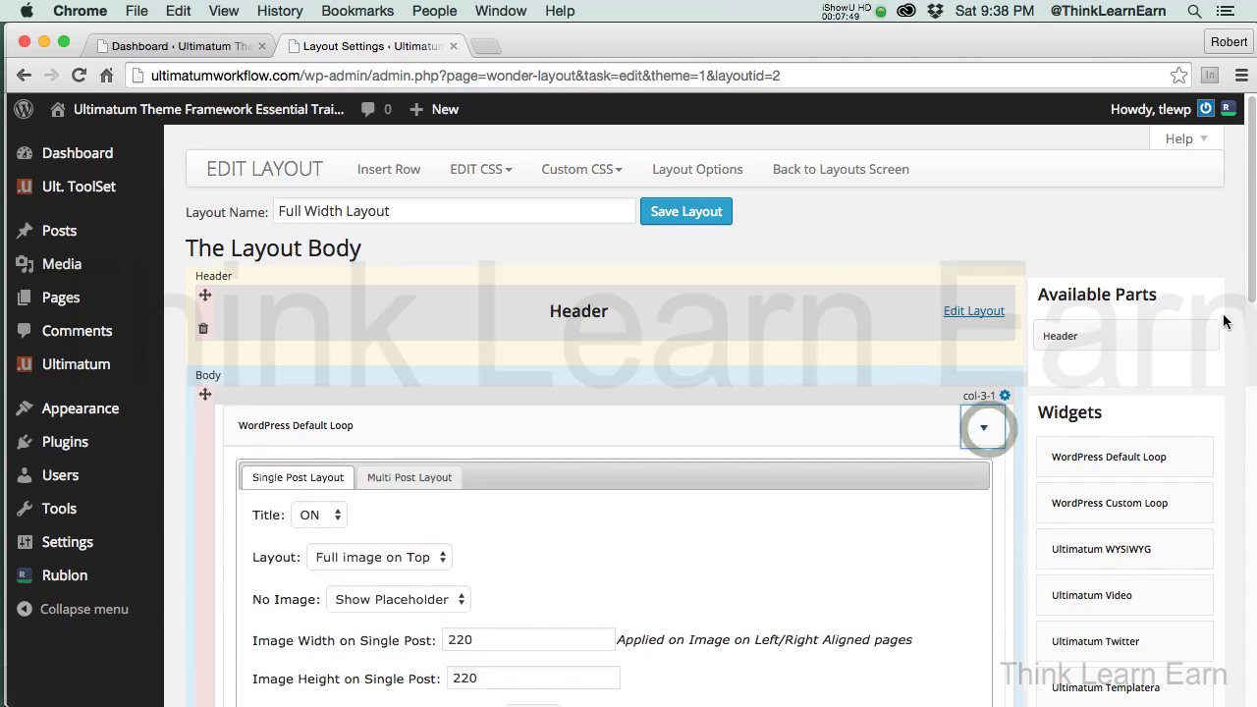
pyautogui.scroll(-5, 1241, 293)
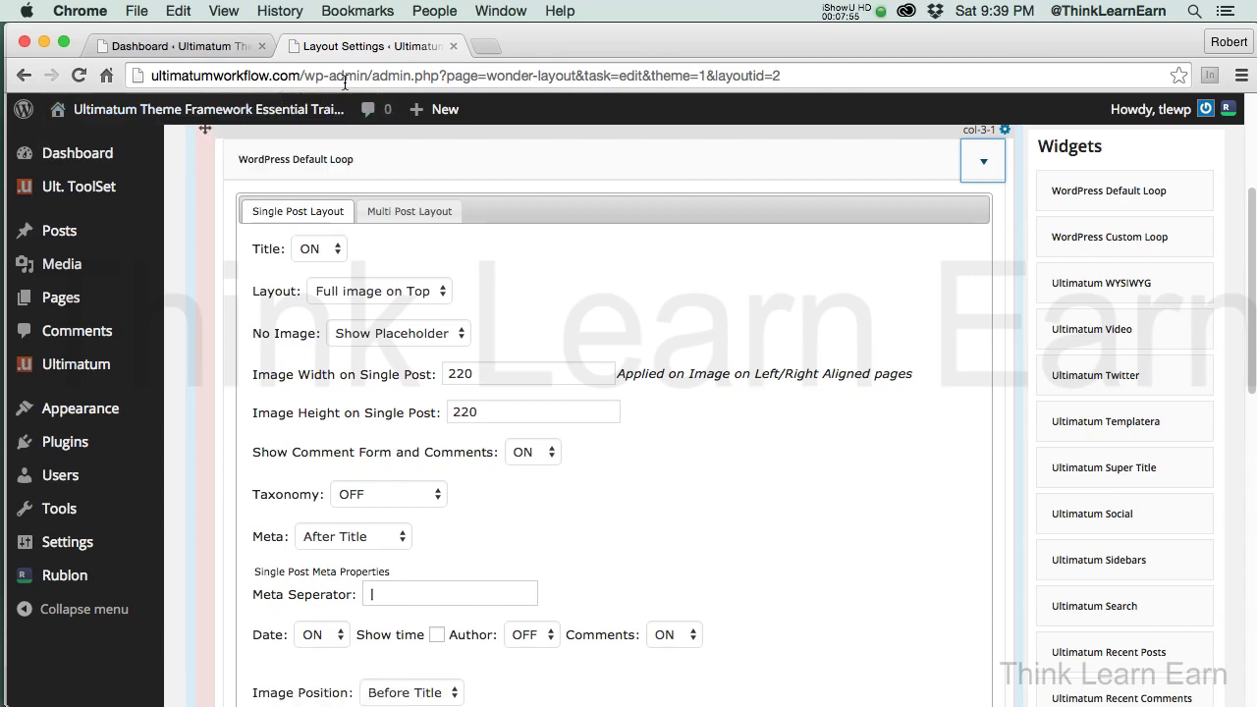
# - Open ultimatumworkflow.com in a new browser tab and examine the archive heading and the Hello world! post title
pyautogui.press('super+t')
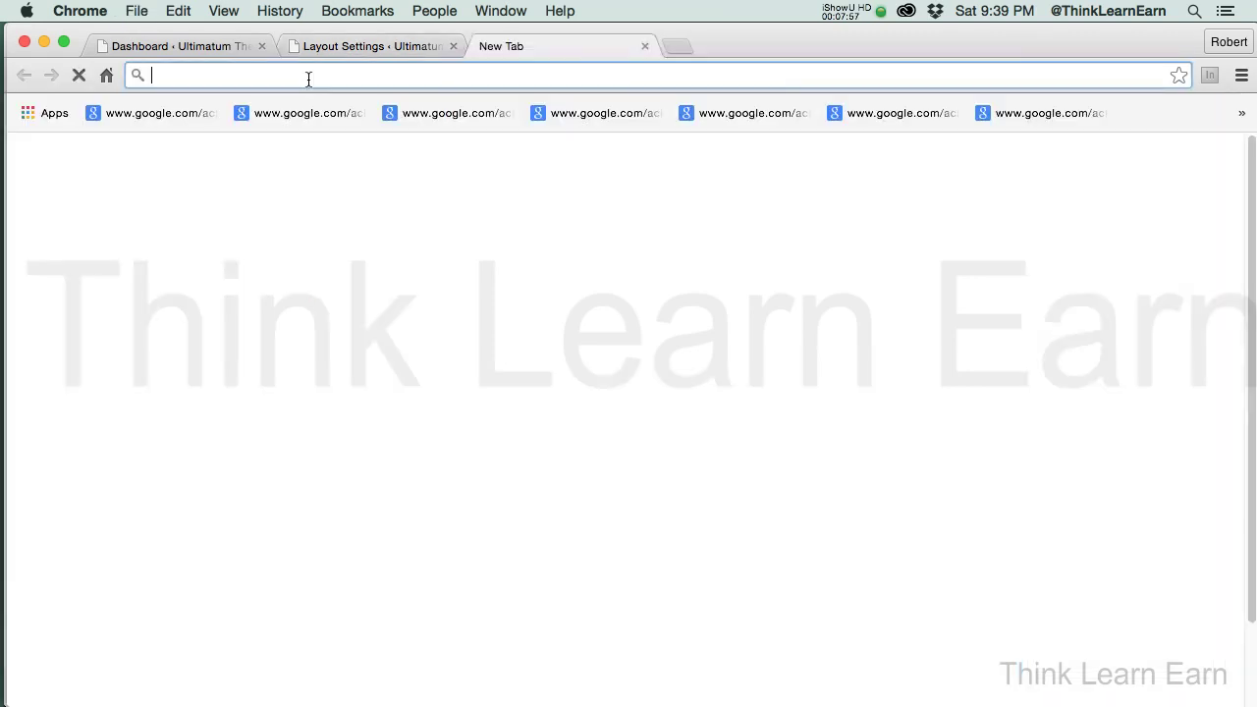
pyautogui.write('http://ultimatumworkflow.com/')
pyautogui.press('Return')
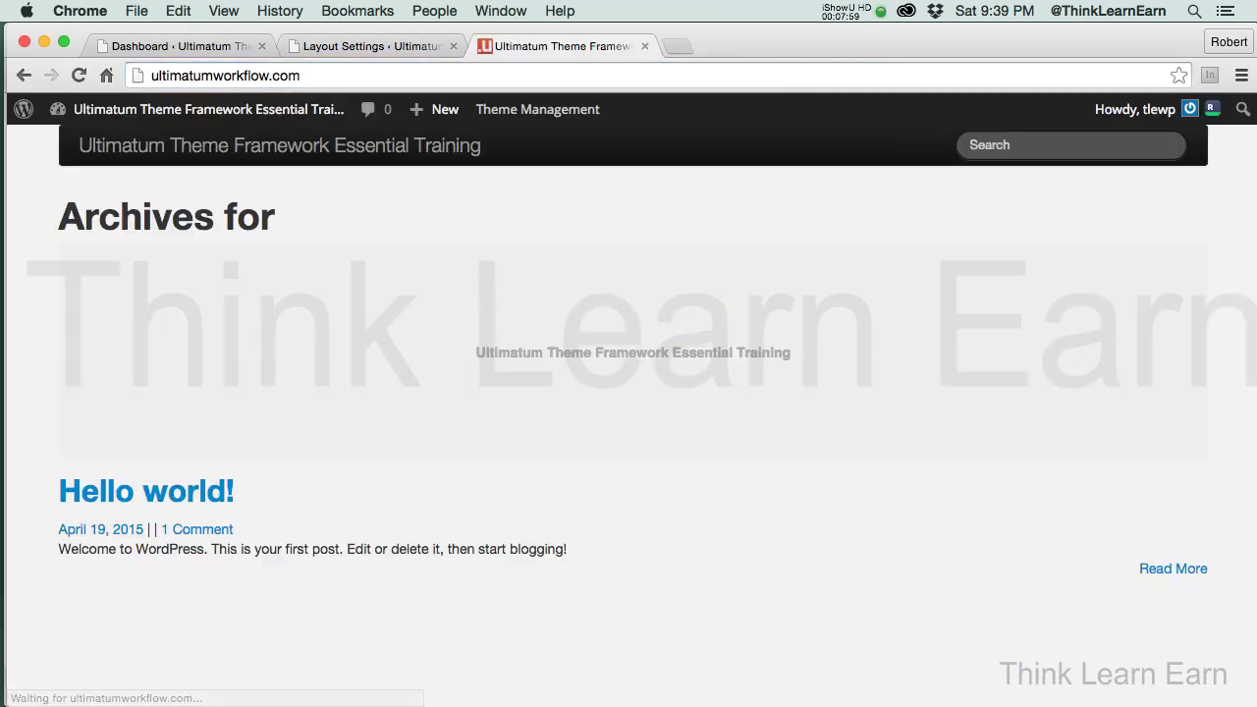
pyautogui.tripleClick(283, 222)
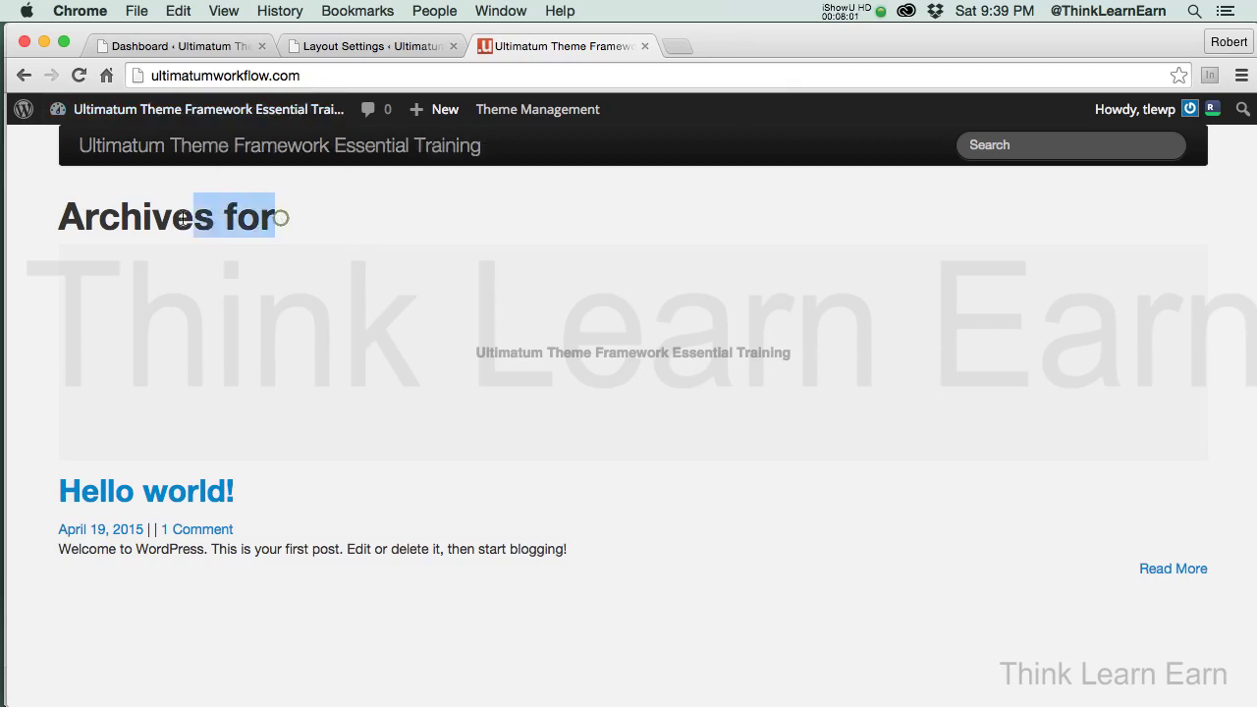
pyautogui.tripleClick(257, 499)
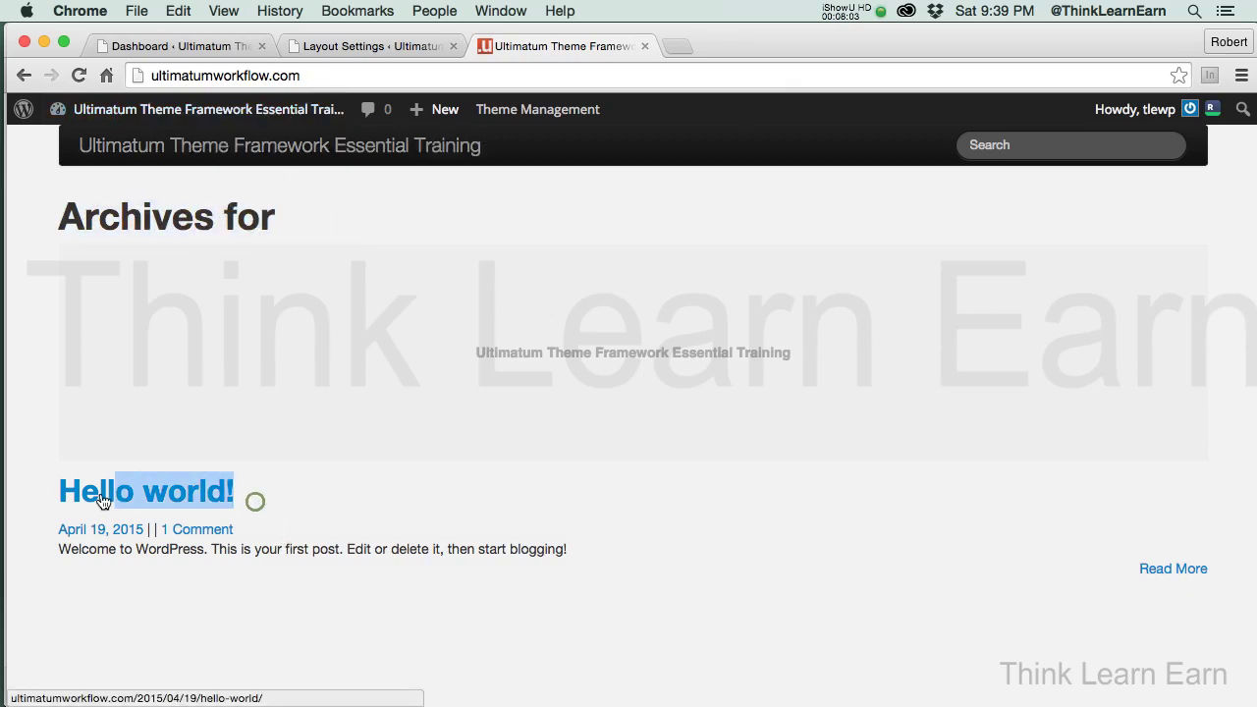
# - In the WordPress Default Loop's Single Post Layout settings, set Title to OFF, No Image to OFF and Layout to No image
pyautogui.click(409, 46)
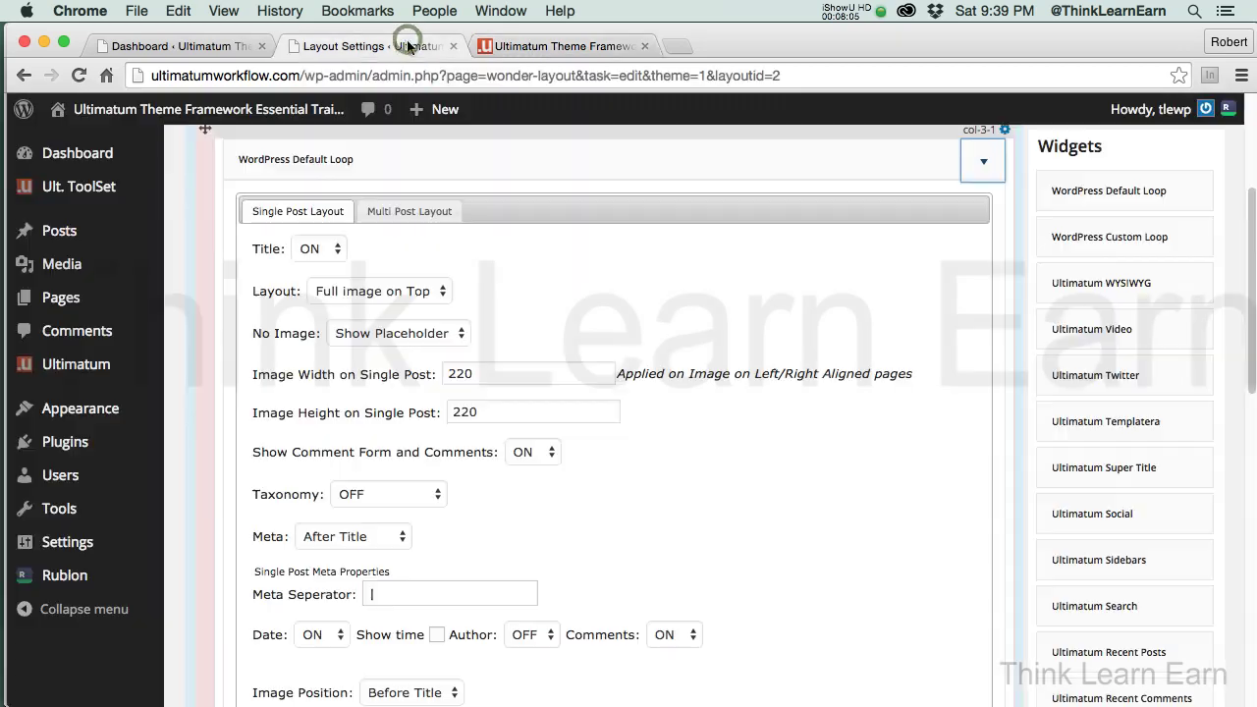
pyautogui.click(332, 254)
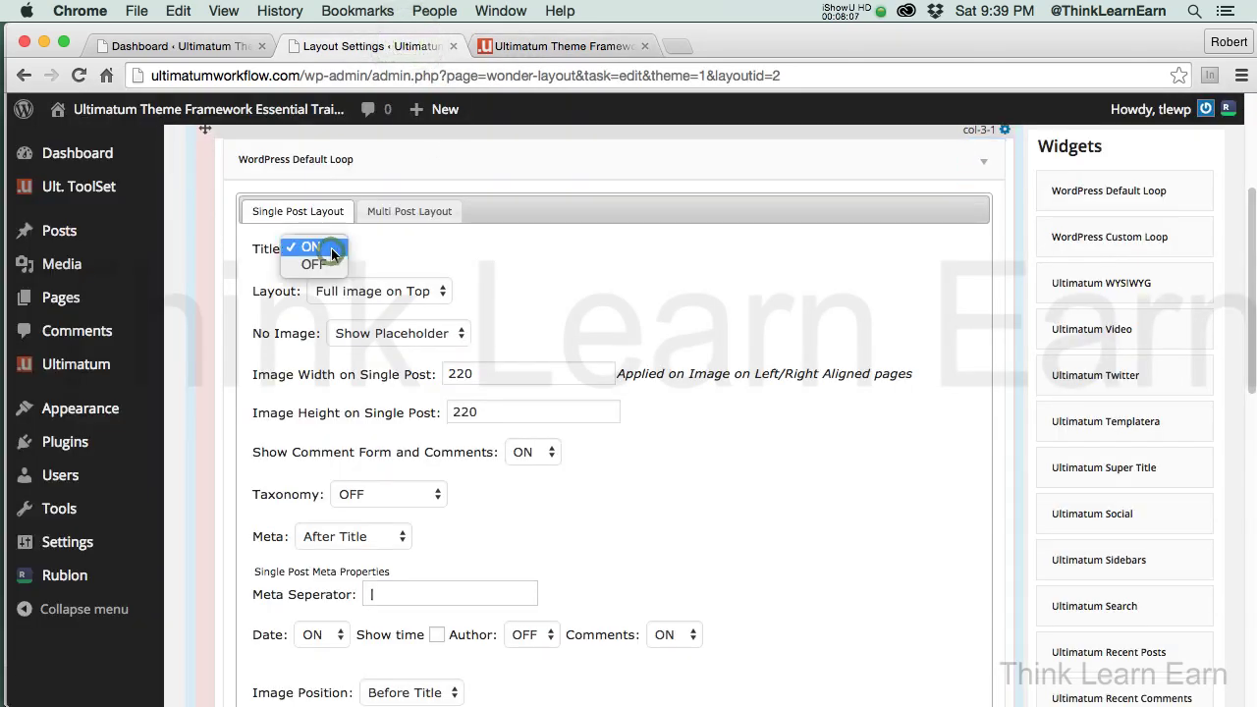
pyautogui.click(326, 267)
pyautogui.click(468, 337)
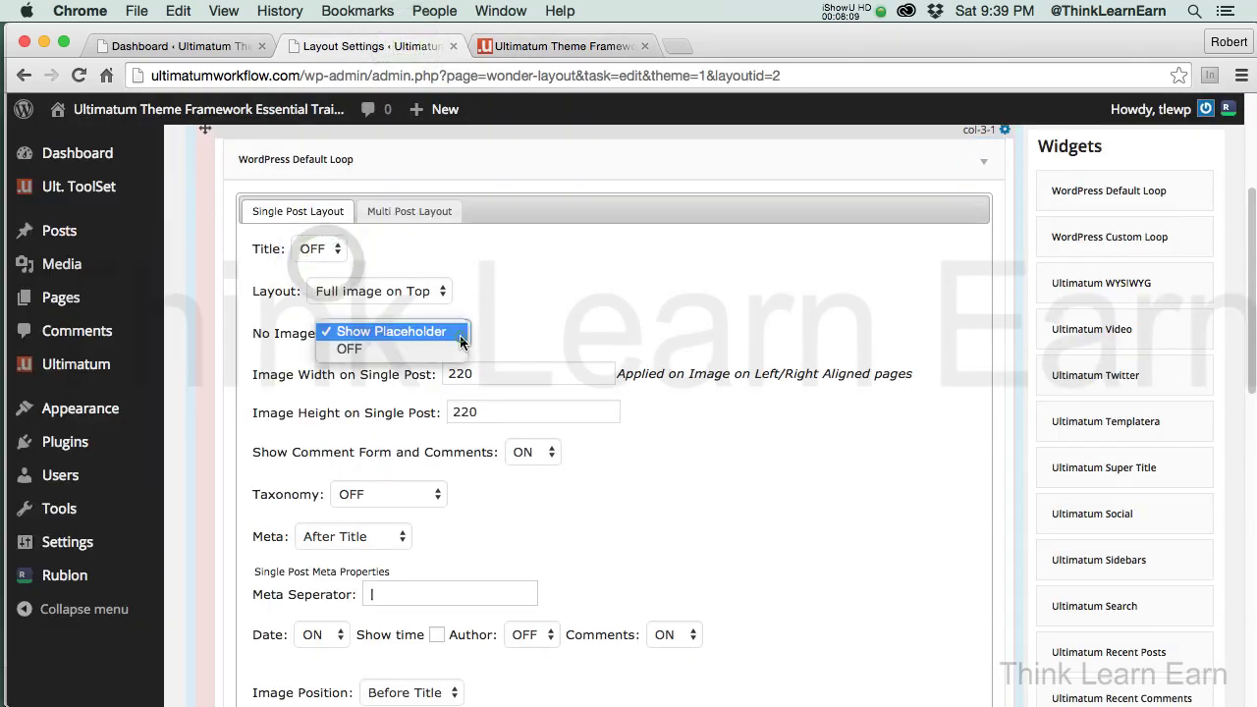
pyautogui.click(451, 349)
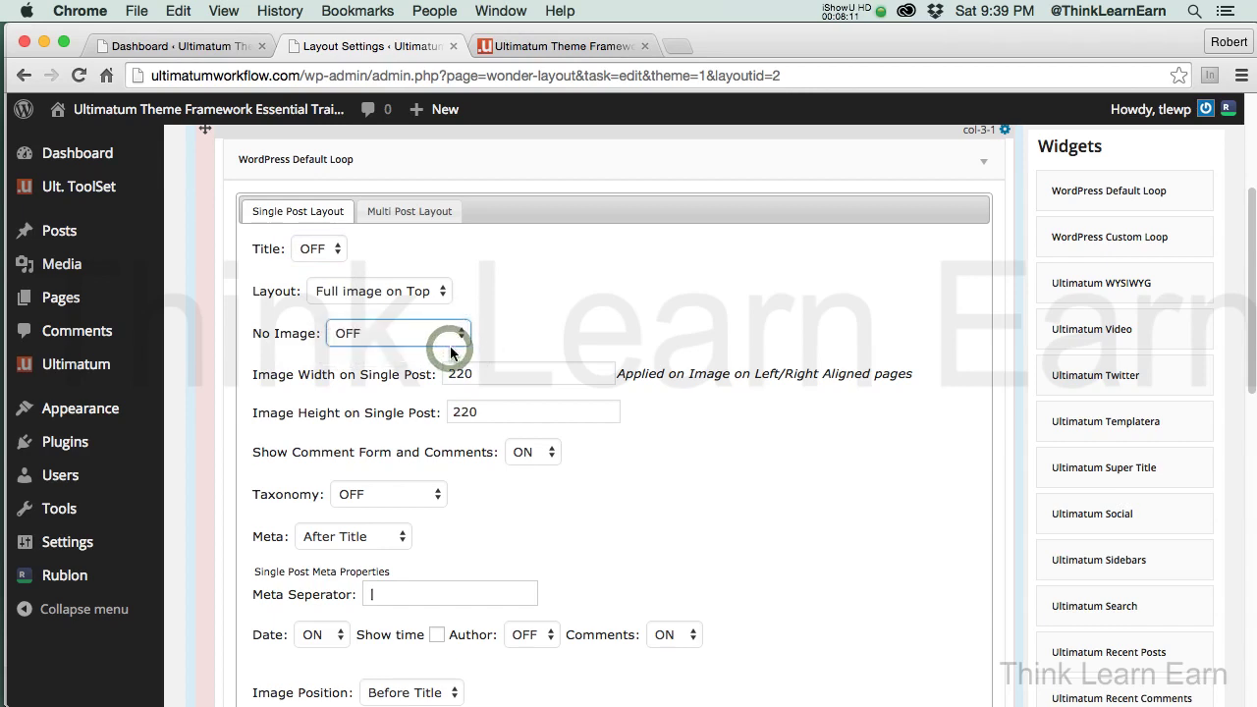
pyautogui.click(443, 291)
pyautogui.click(437, 307)
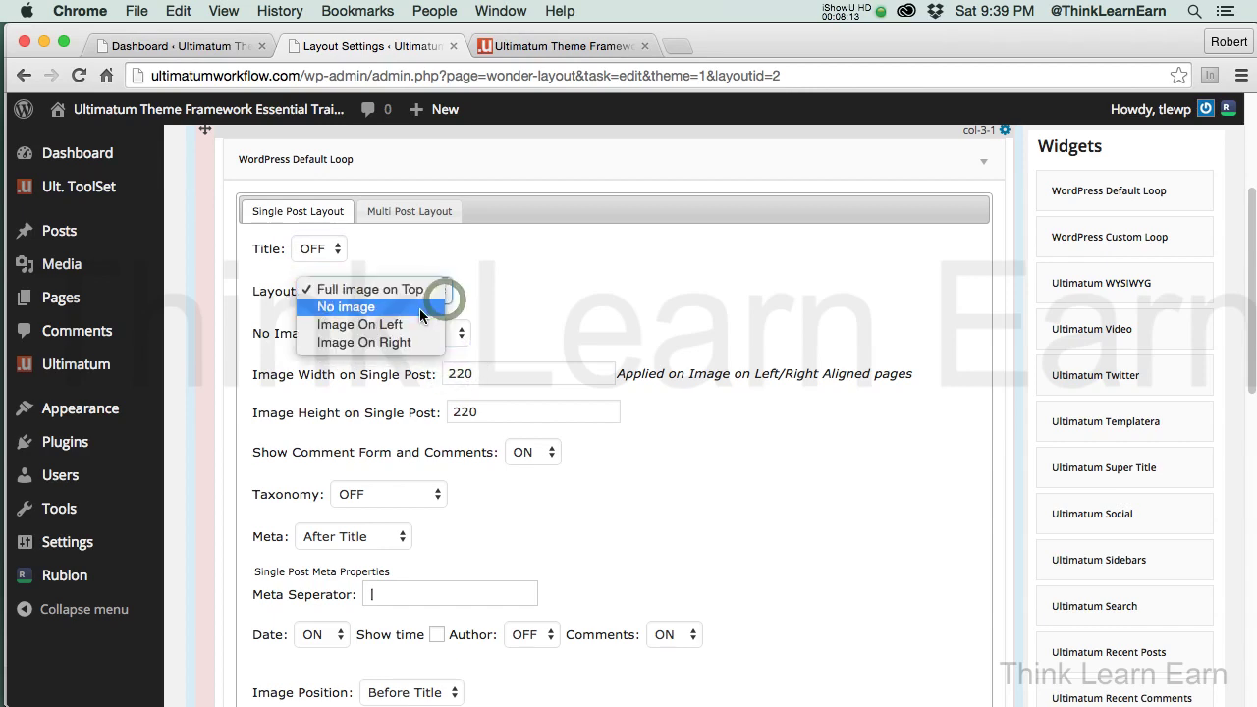
# - Save the WordPress Default Loop widget's settings and the Full Width Layout
pyautogui.scroll(-5, 1253, 340)
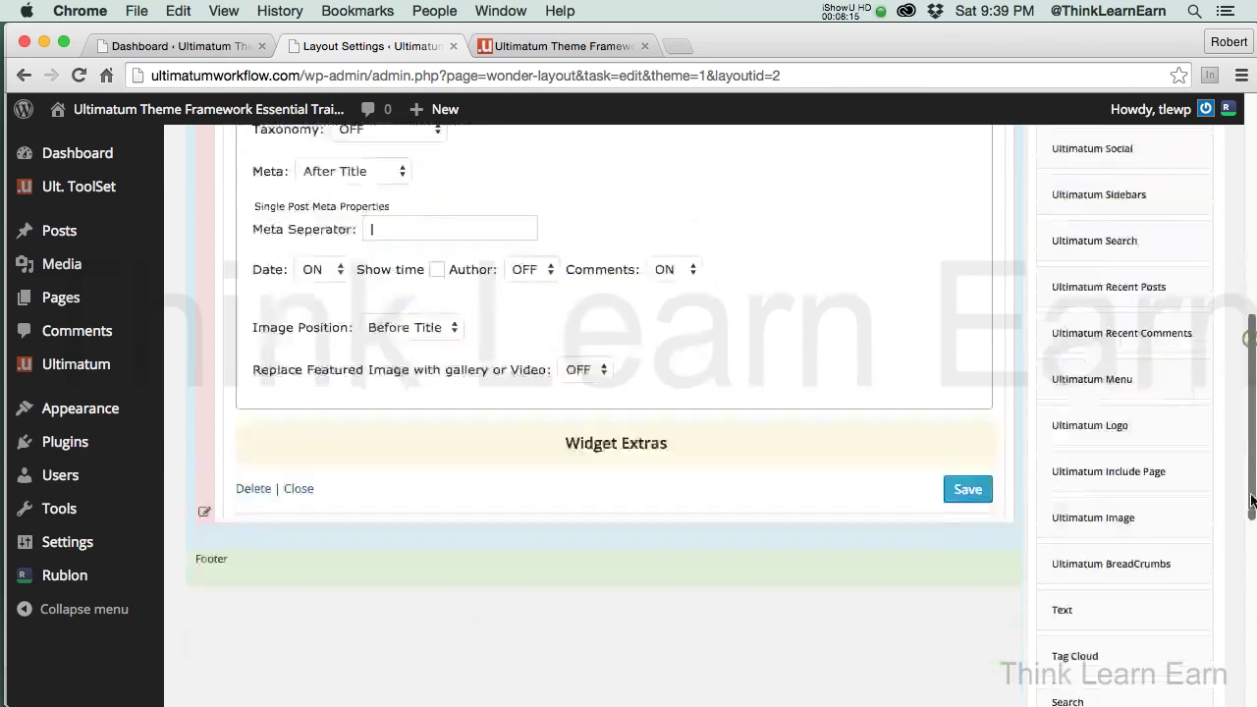
pyautogui.click(975, 413)
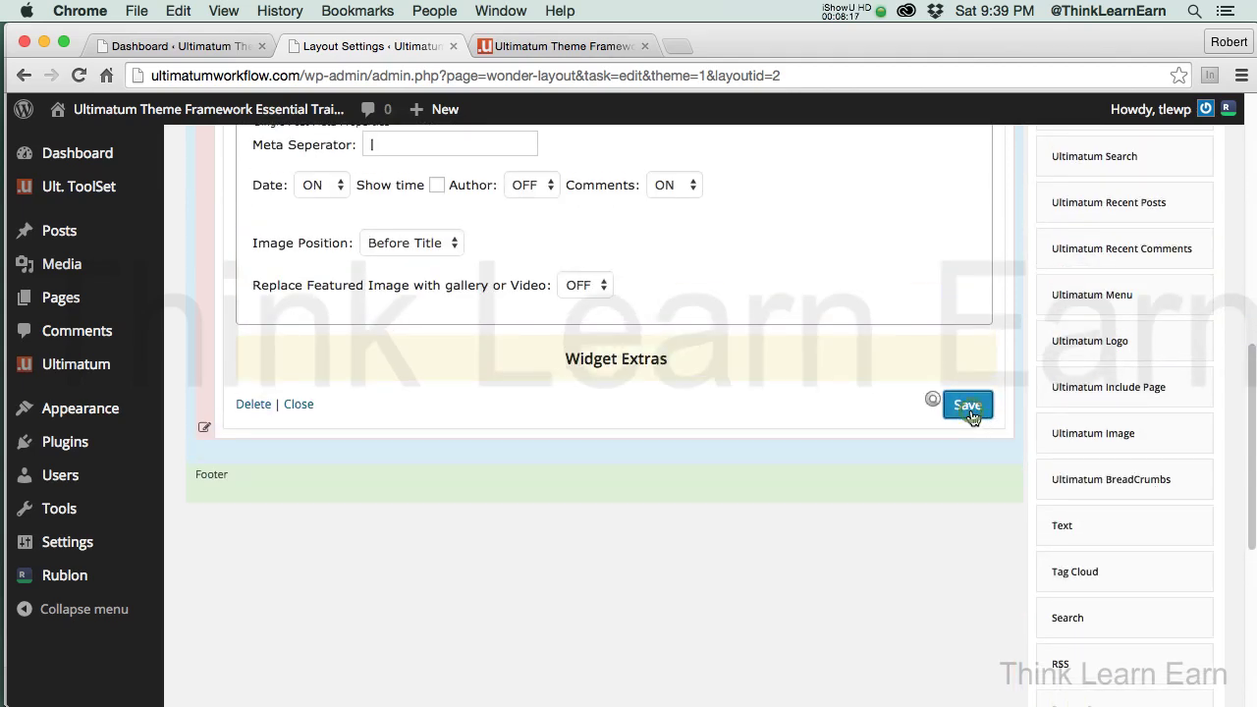
pyautogui.scroll(10, 1253, 408)
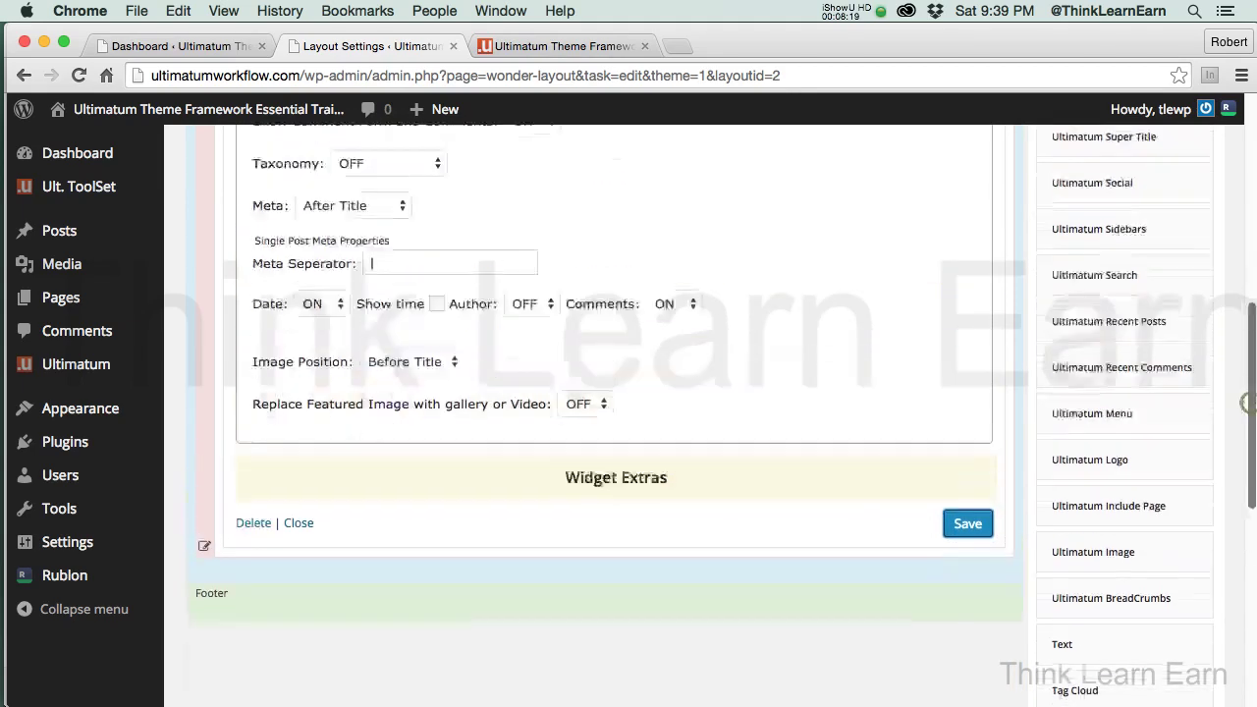
pyautogui.click(668, 222)
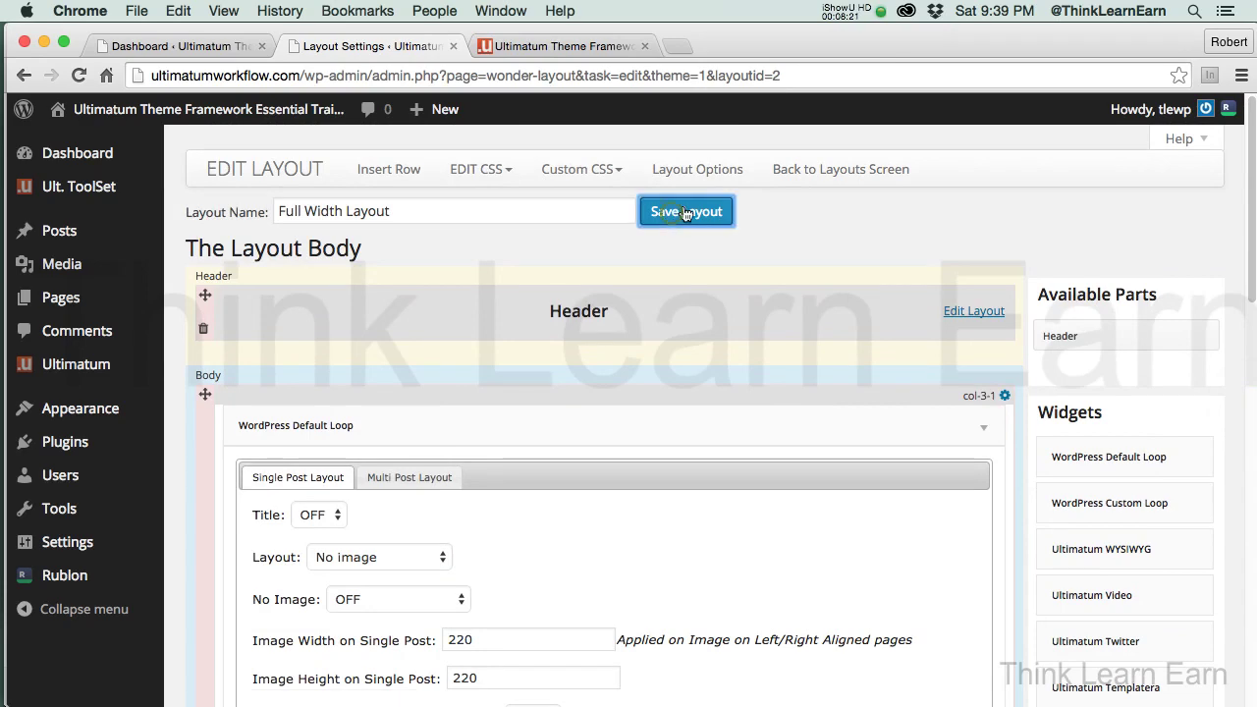
# - Reload the home page and open the Hello world! post to examine how the single post displays
pyautogui.click(561, 46)
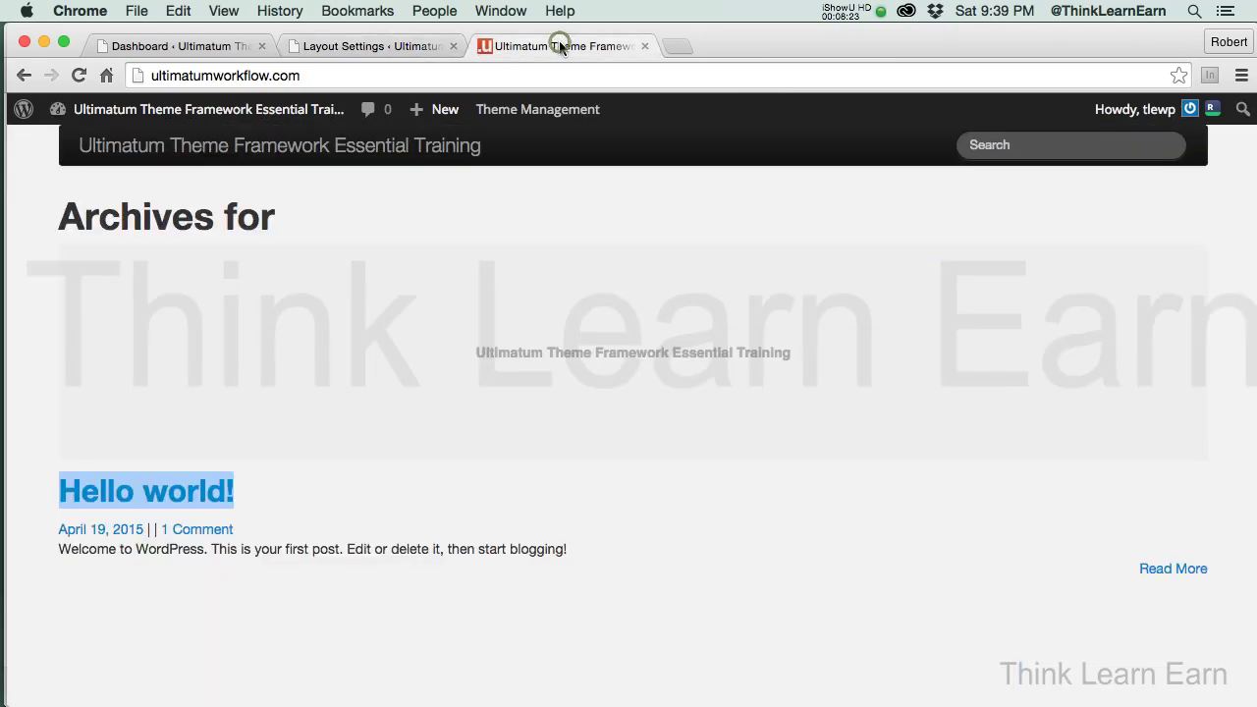
pyautogui.click(79, 76)
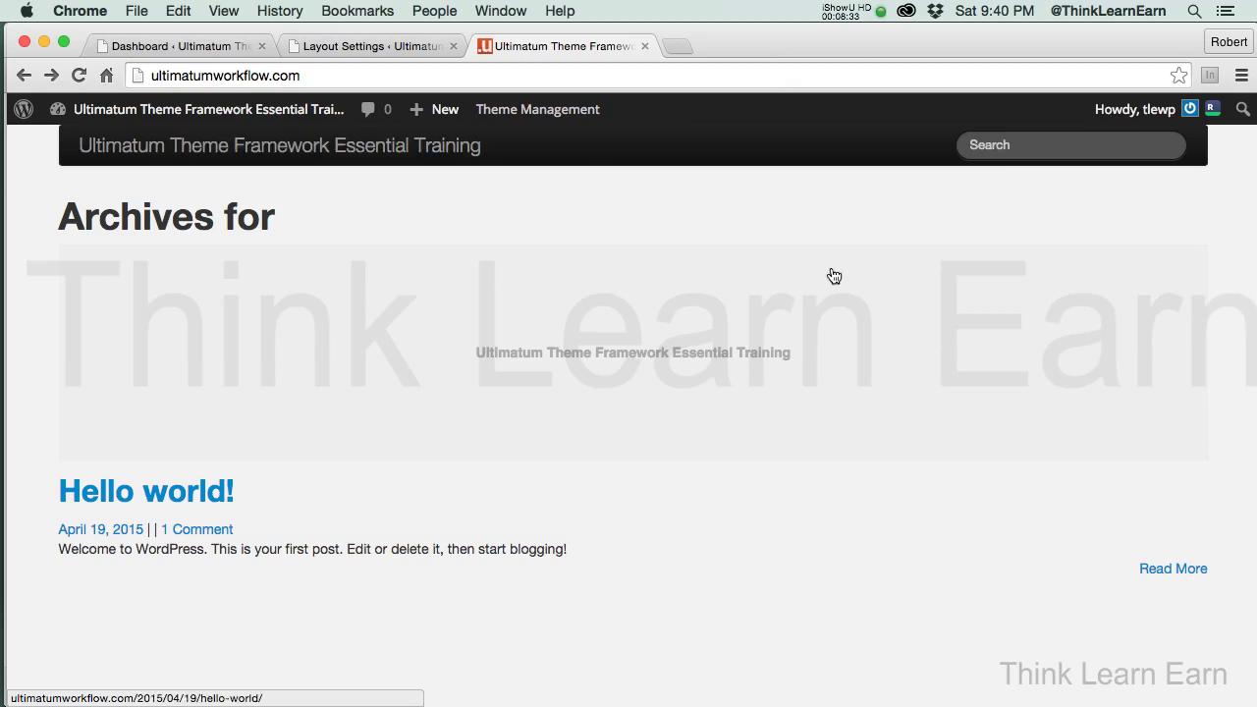
pyautogui.click(193, 497)
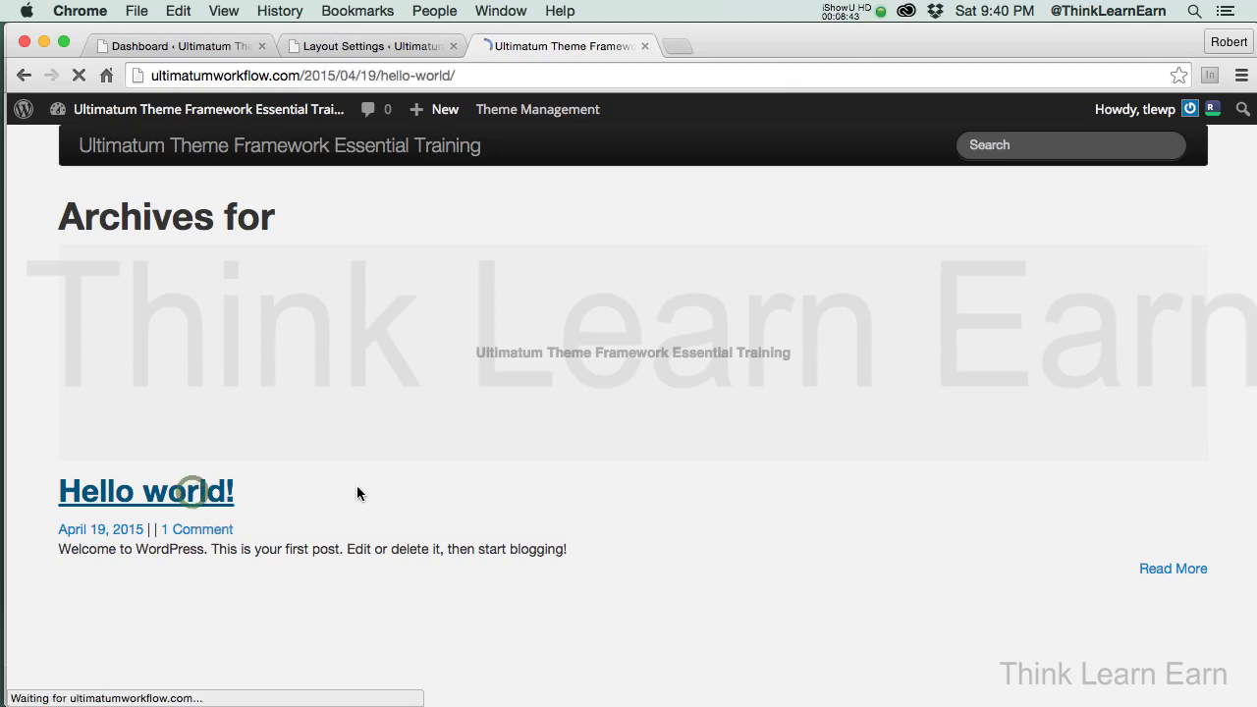
pyautogui.scroll(-3, 848, 414)
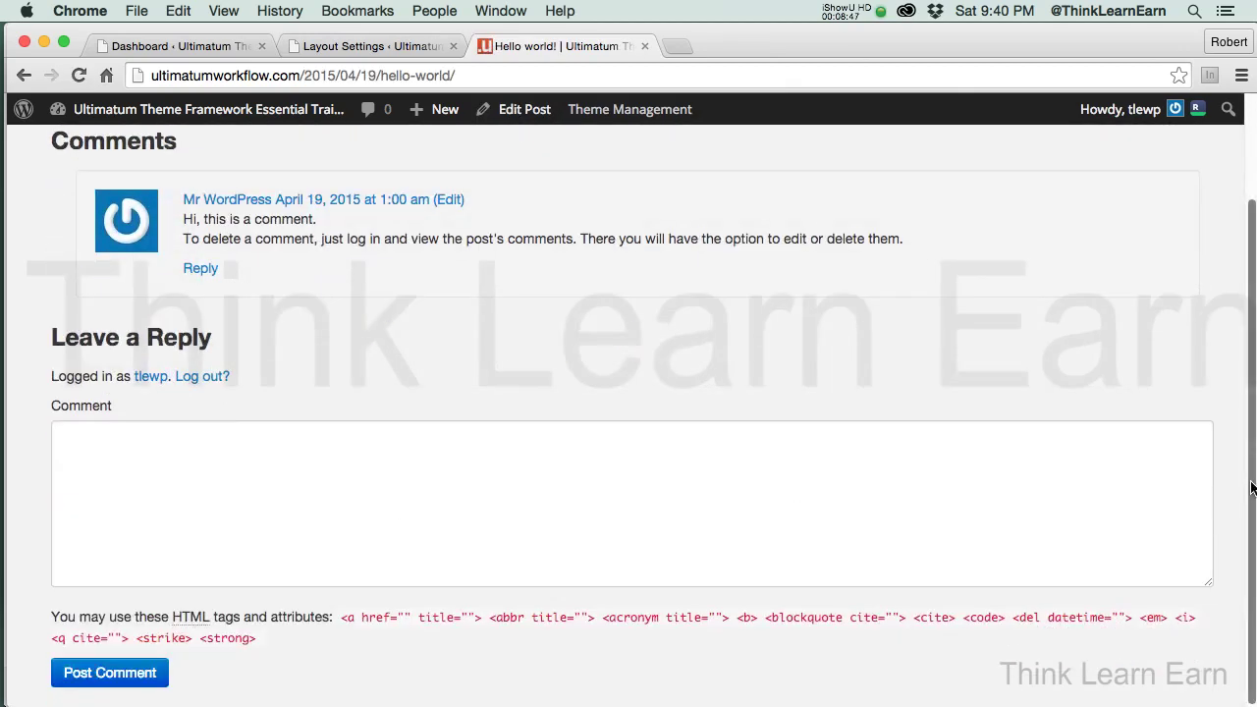
pyautogui.scroll(3, 393, 508)
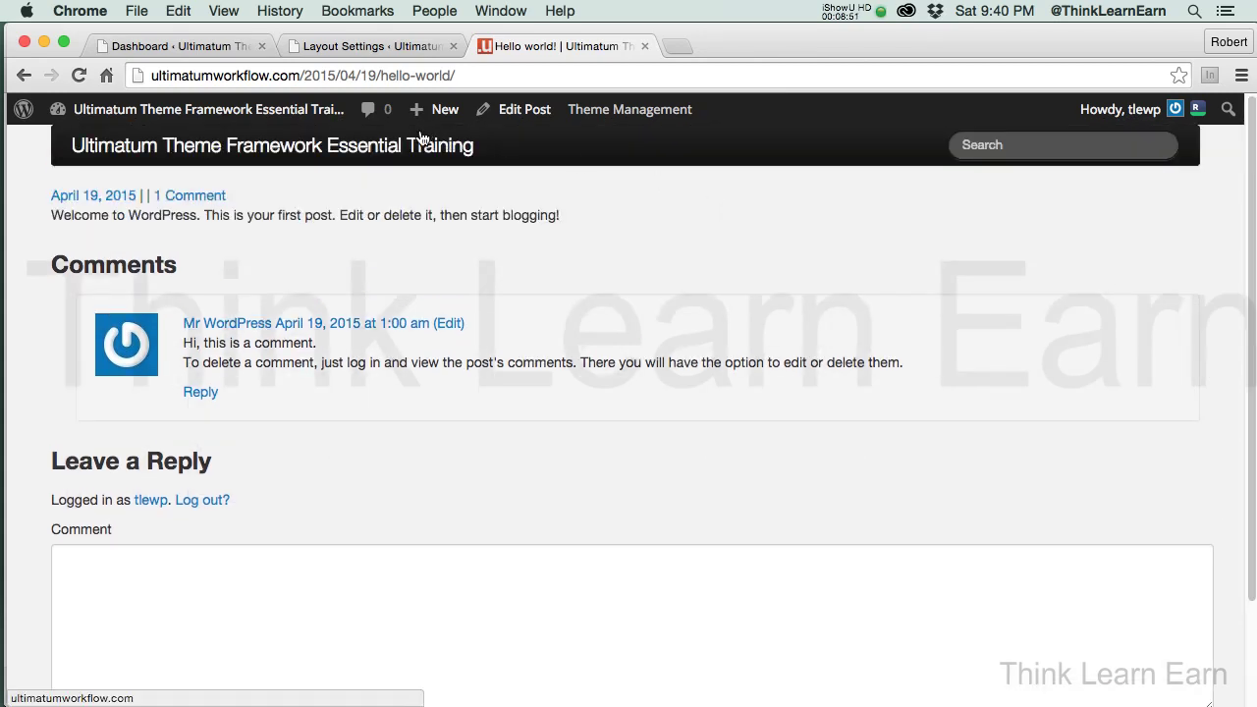
# - Return to the site's dashboard and open the list of all posts
pyautogui.moveTo(181, 124)
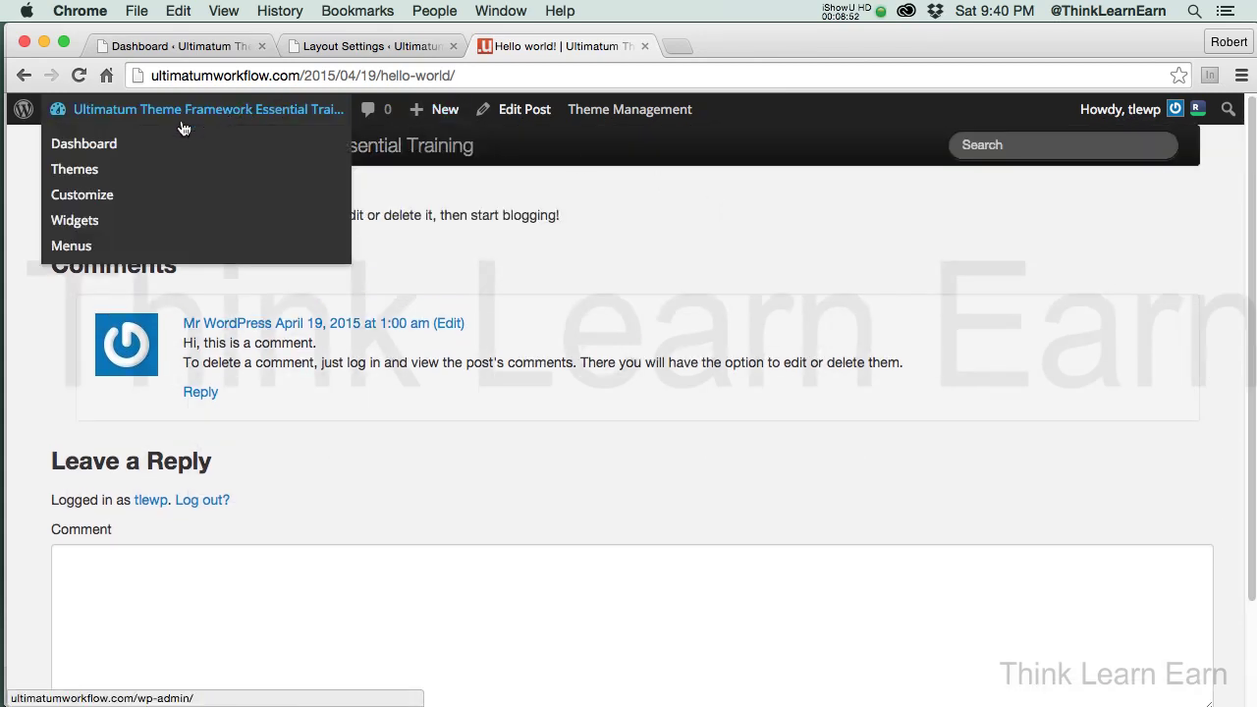
pyautogui.click(110, 144)
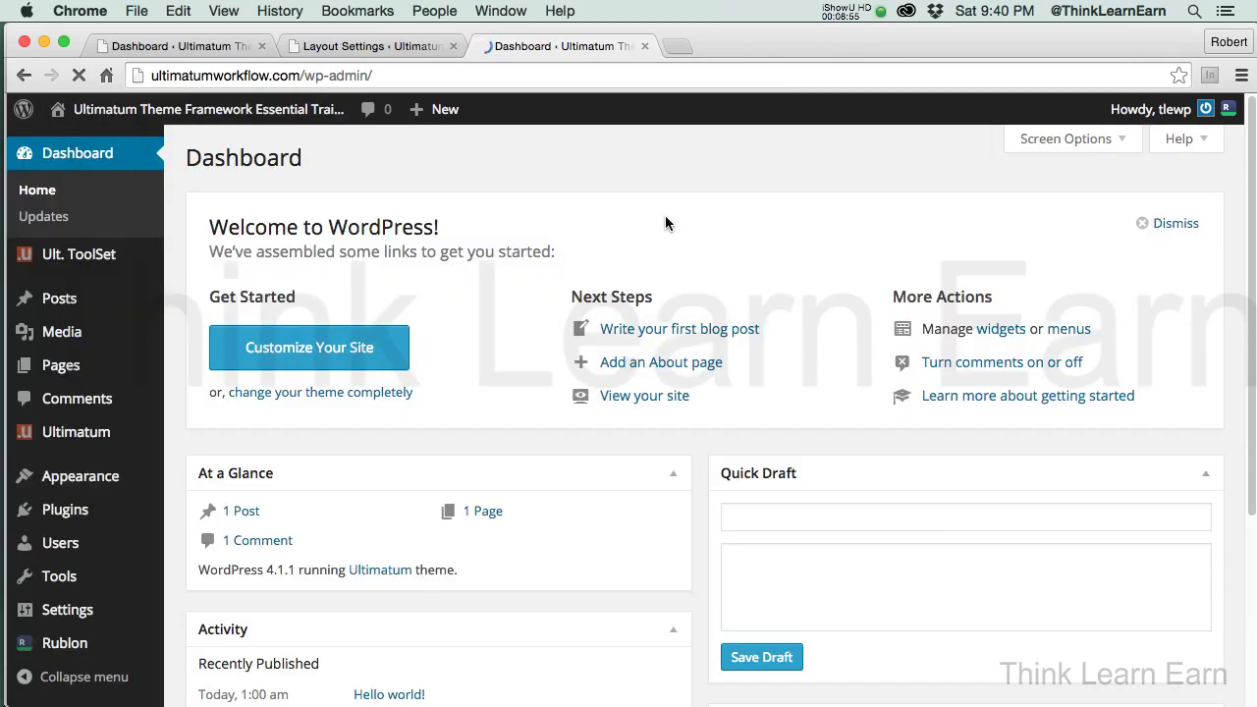
pyautogui.click(51, 301)
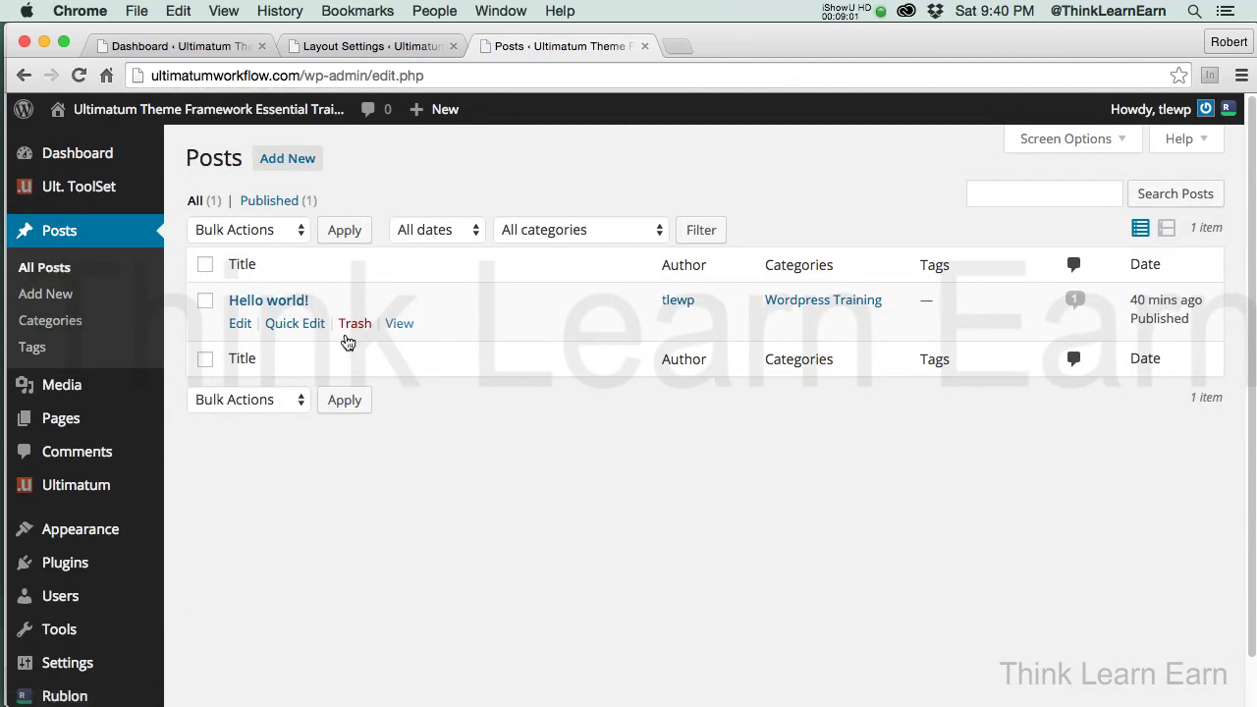
# - Use Quick Edit on the Hello world! post to turn off Allow Comments and Allow Pings, and update the post
pyautogui.click(243, 325)
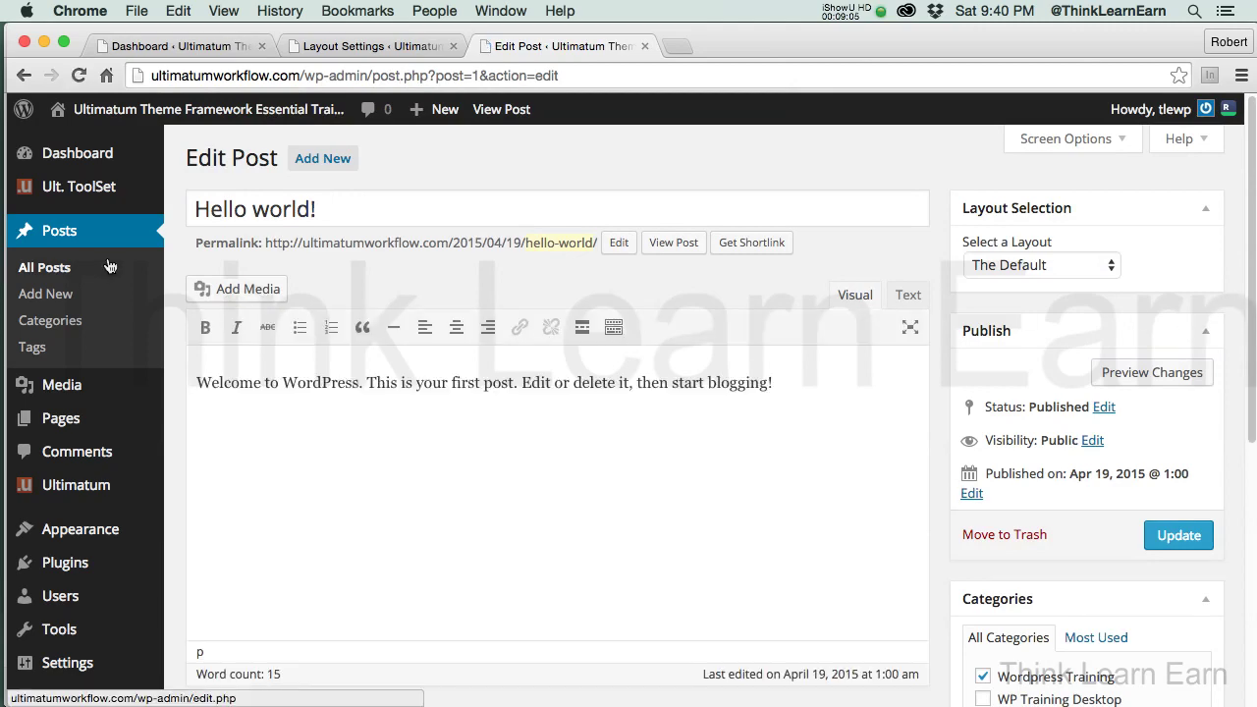
pyautogui.click(24, 78)
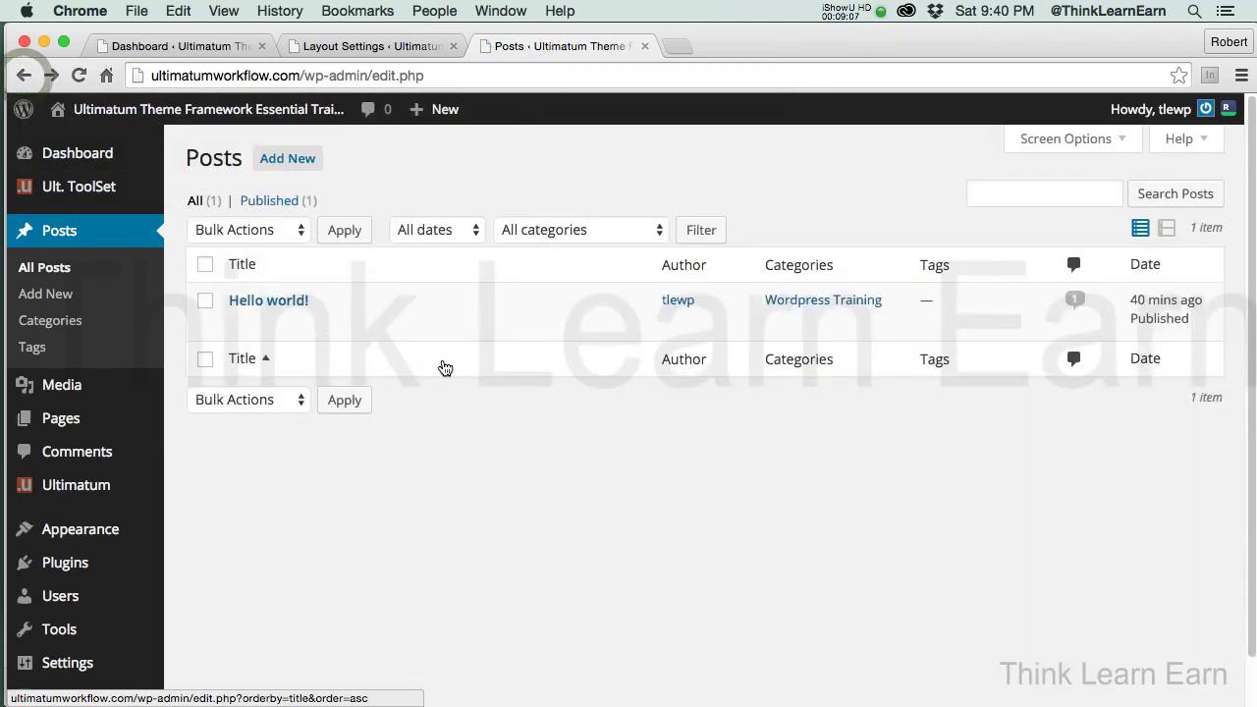
pyautogui.click(302, 324)
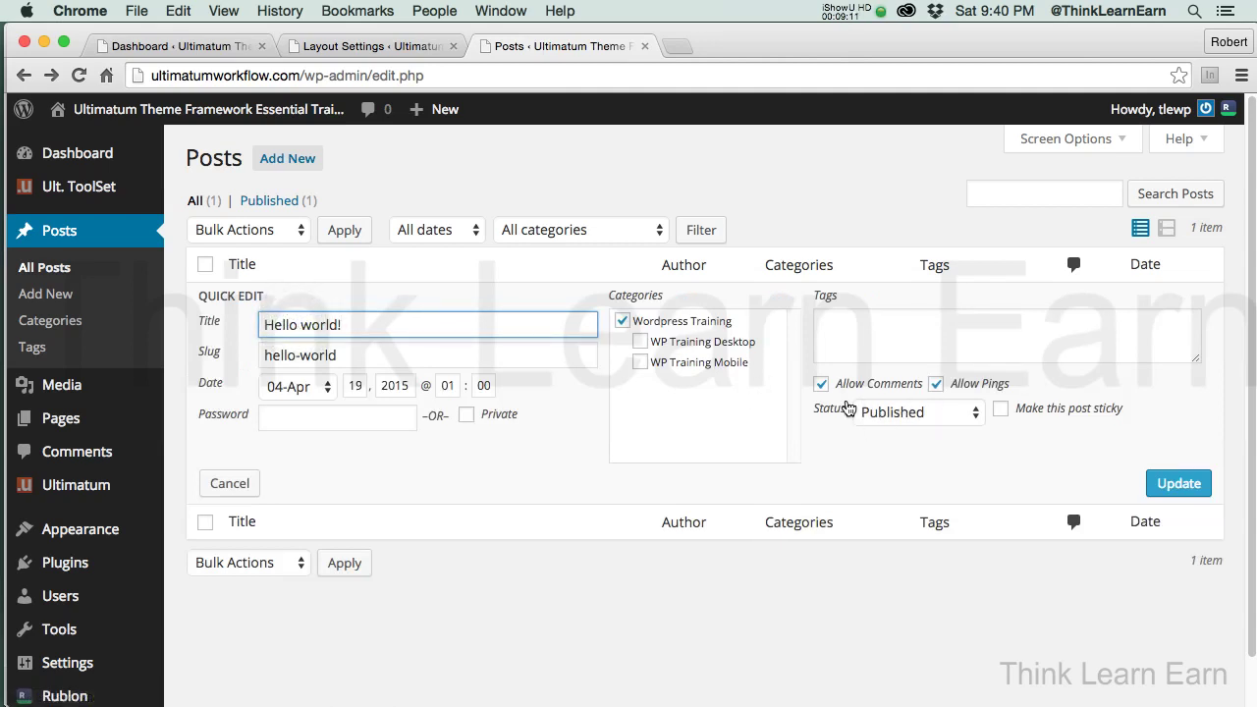
pyautogui.click(821, 387)
pyautogui.click(936, 384)
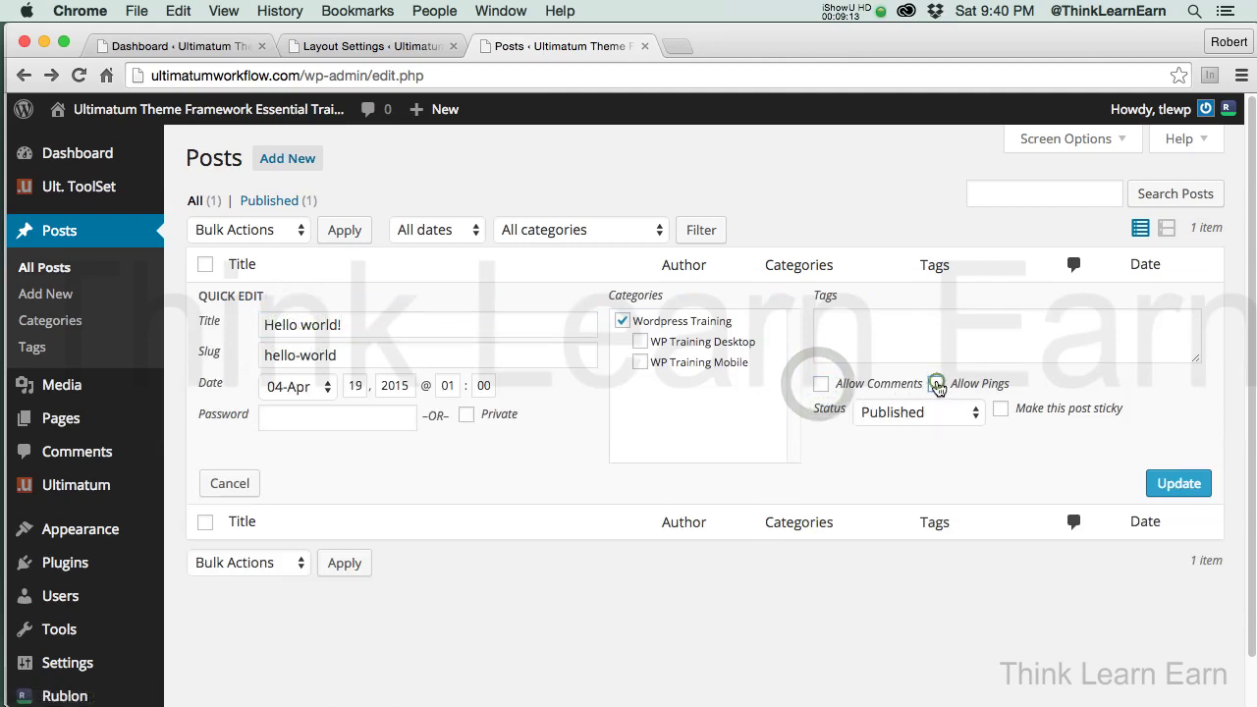
pyautogui.click(1155, 482)
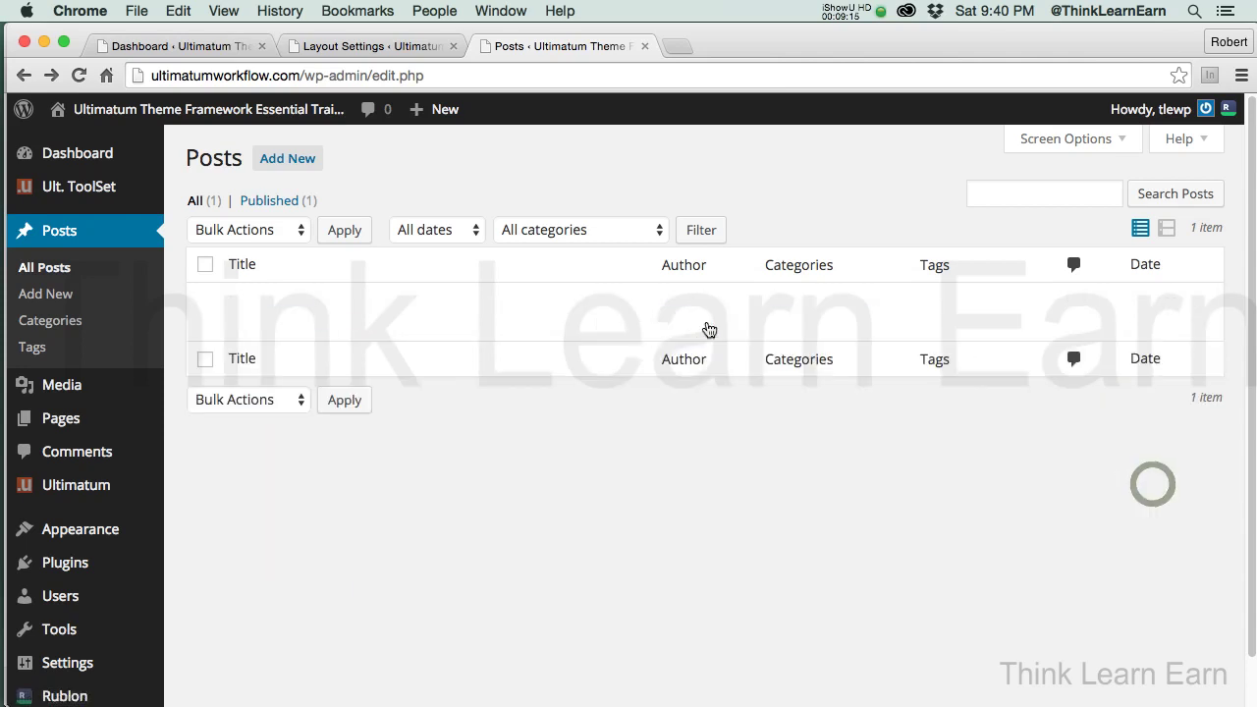
# - View the published Hello world! post to examine its comments section, and return to the list of all posts
pyautogui.moveTo(197, 110)
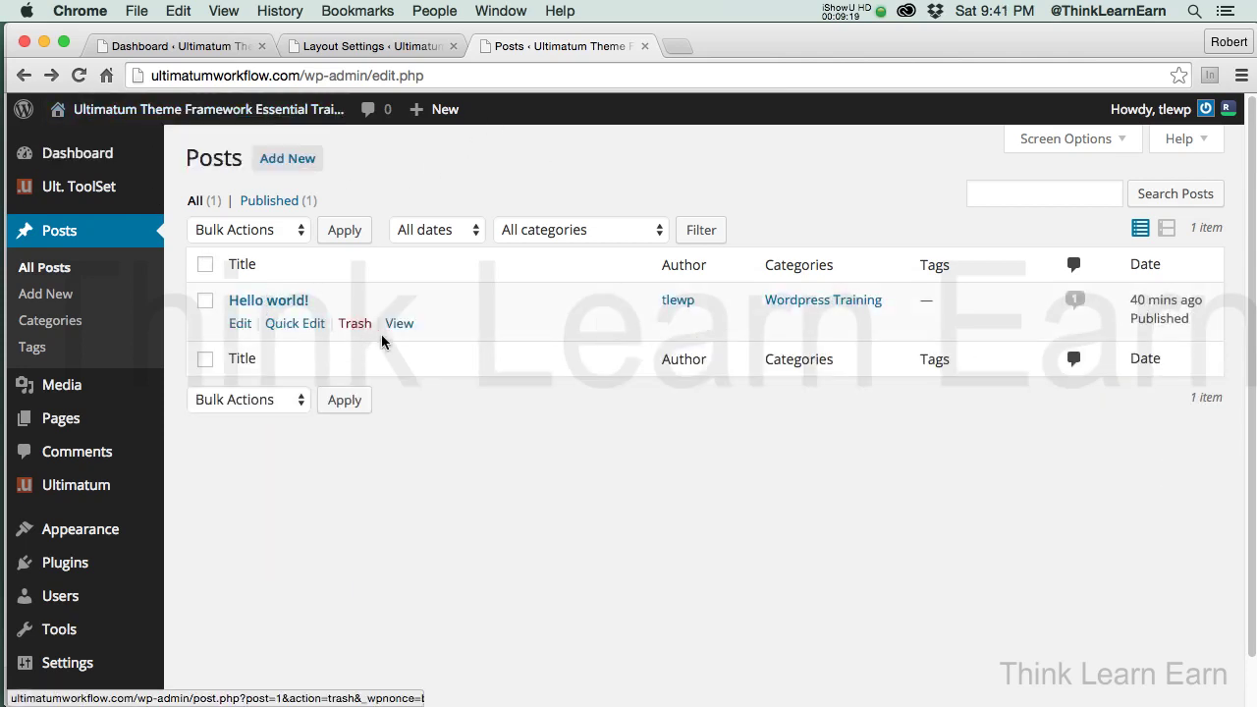
pyautogui.click(401, 323)
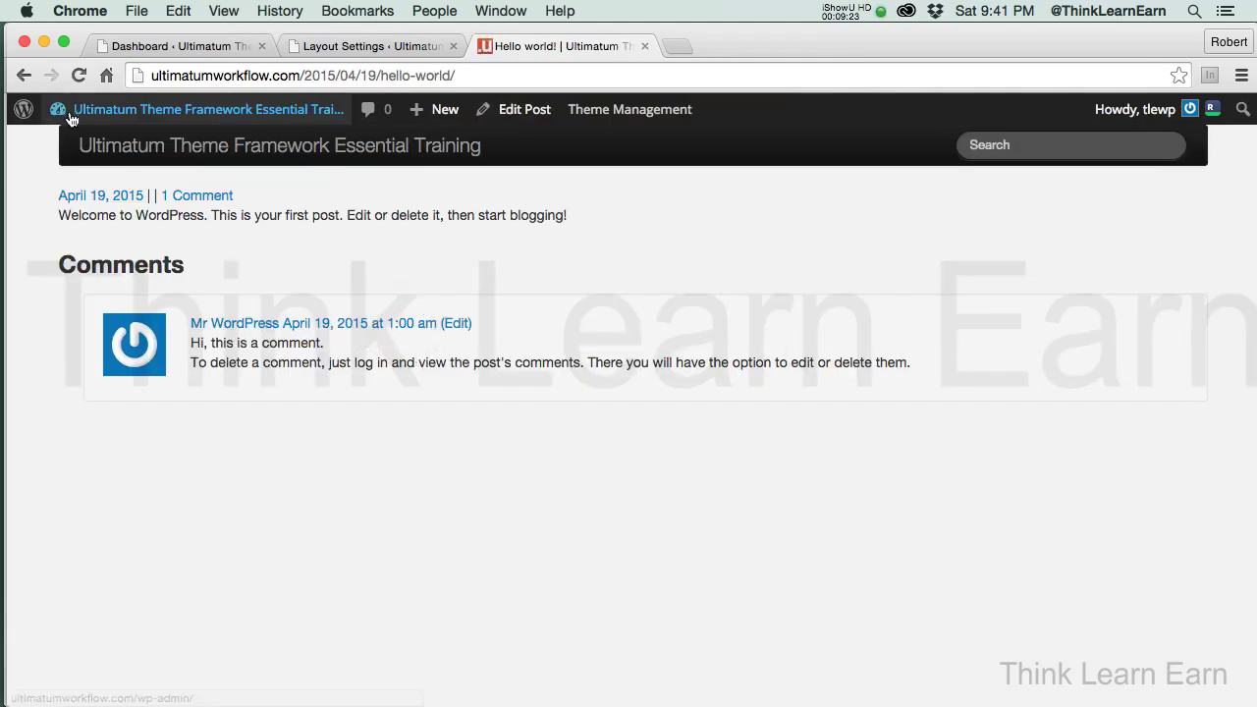
pyautogui.click(24, 75)
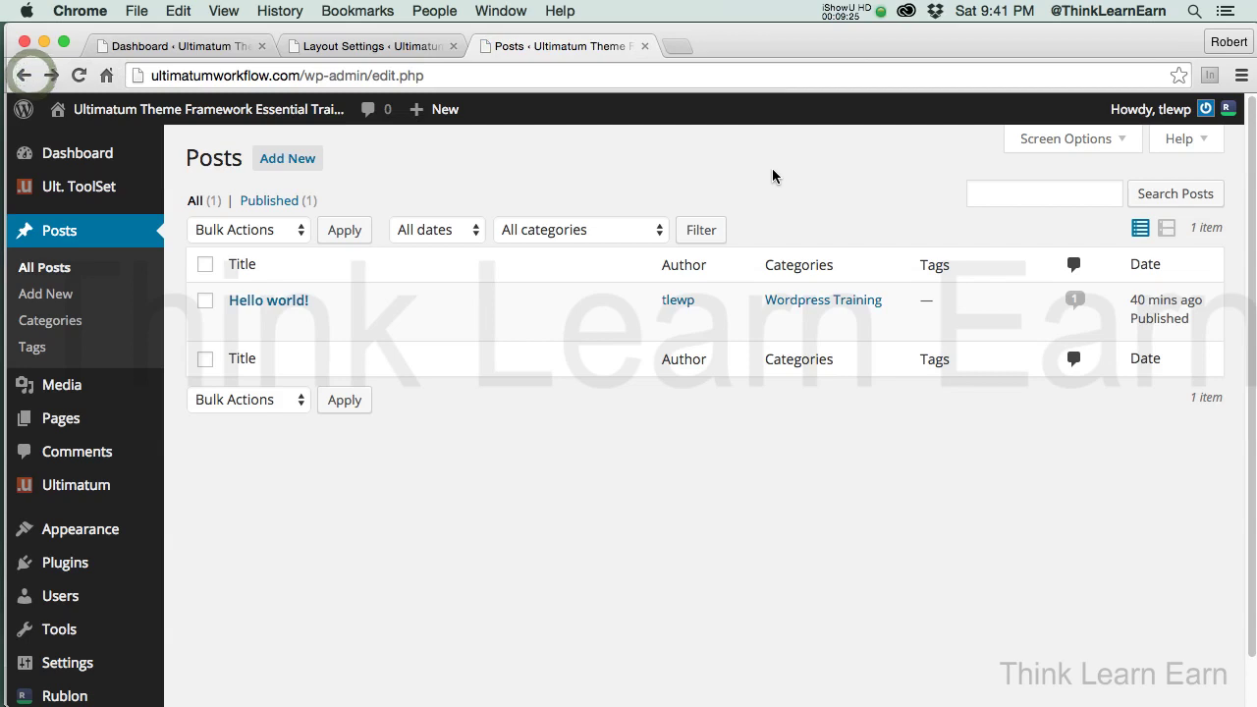